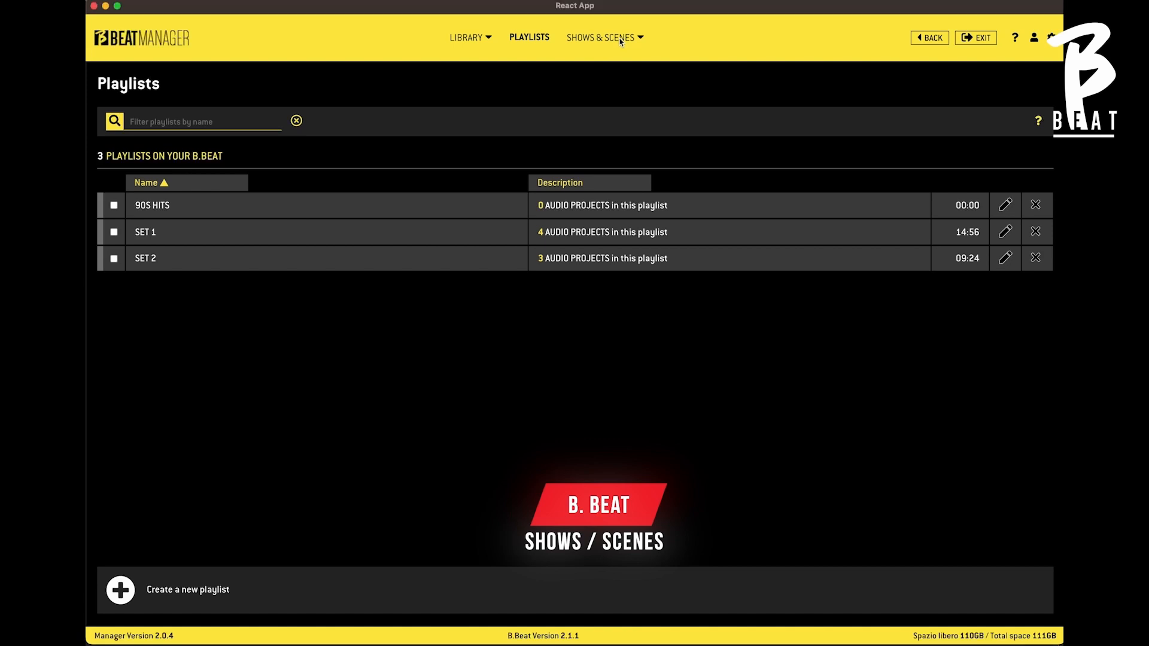
Create a new scene titled Youtube
click(580, 67)
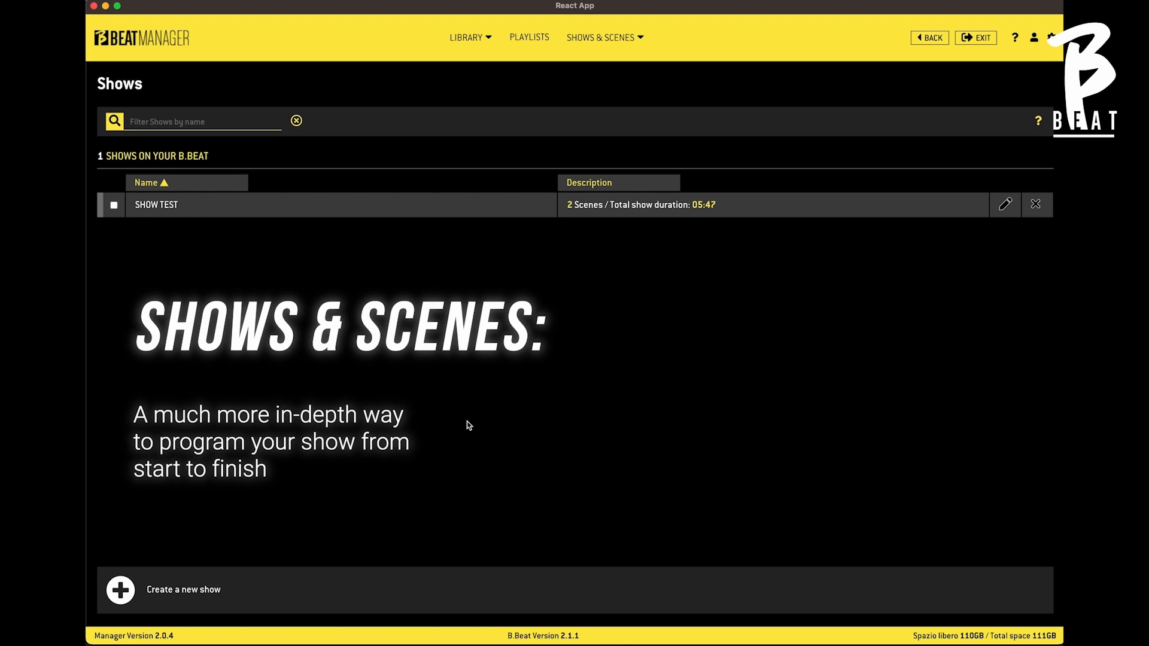
mouse_move(613, 46)
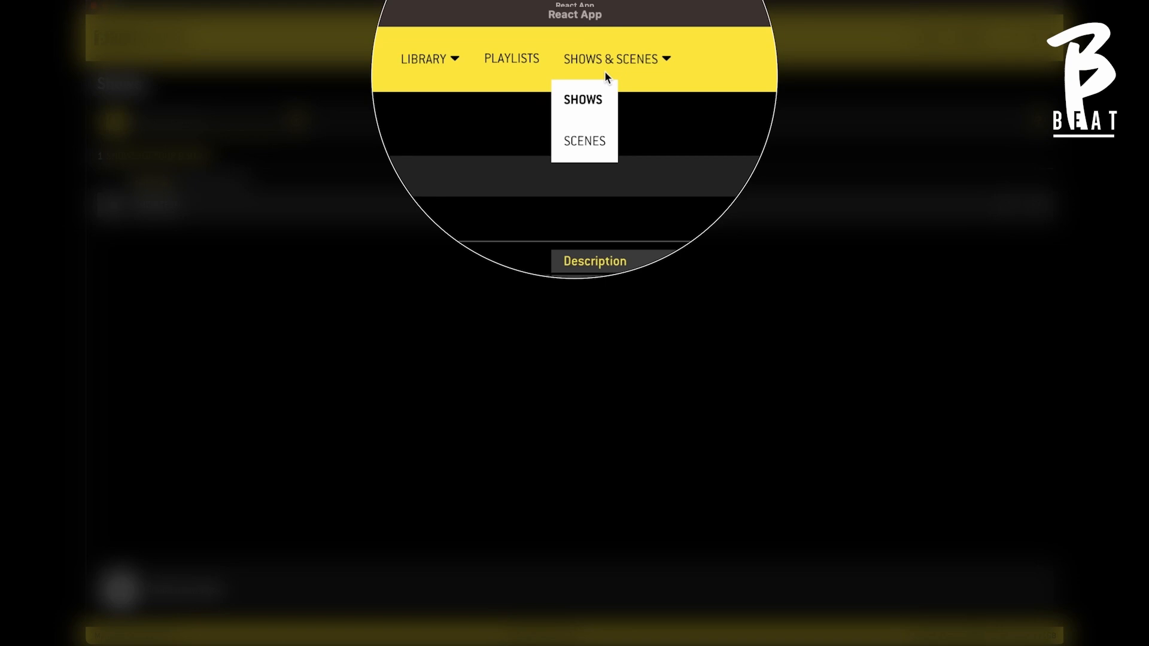
click(586, 143)
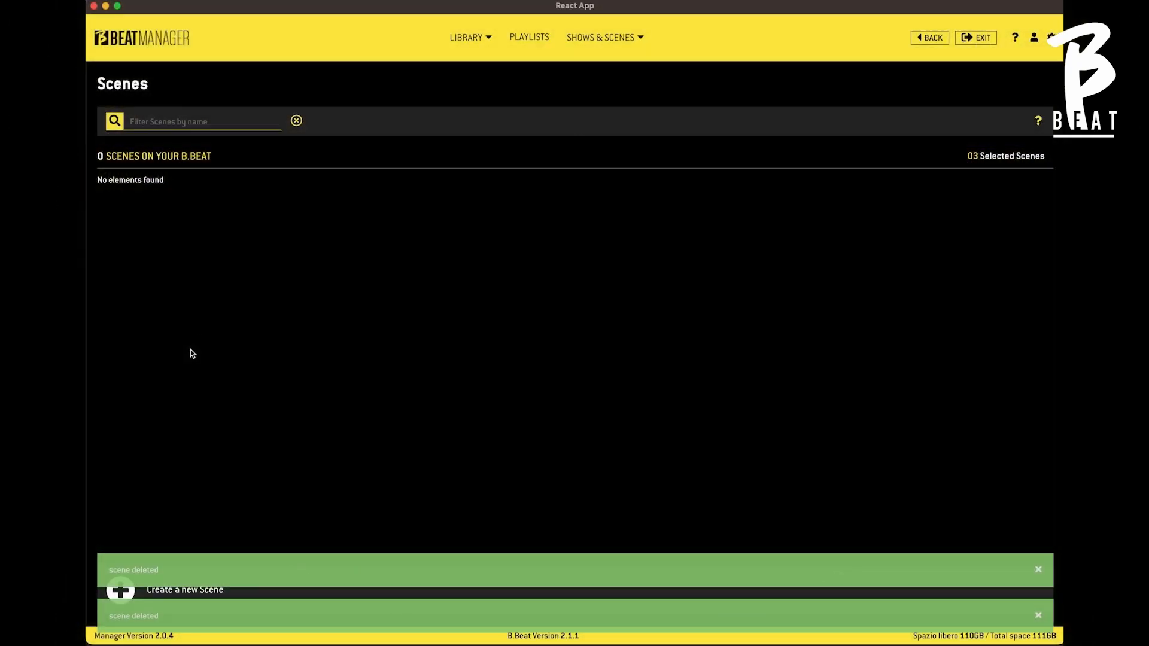
click(120, 590)
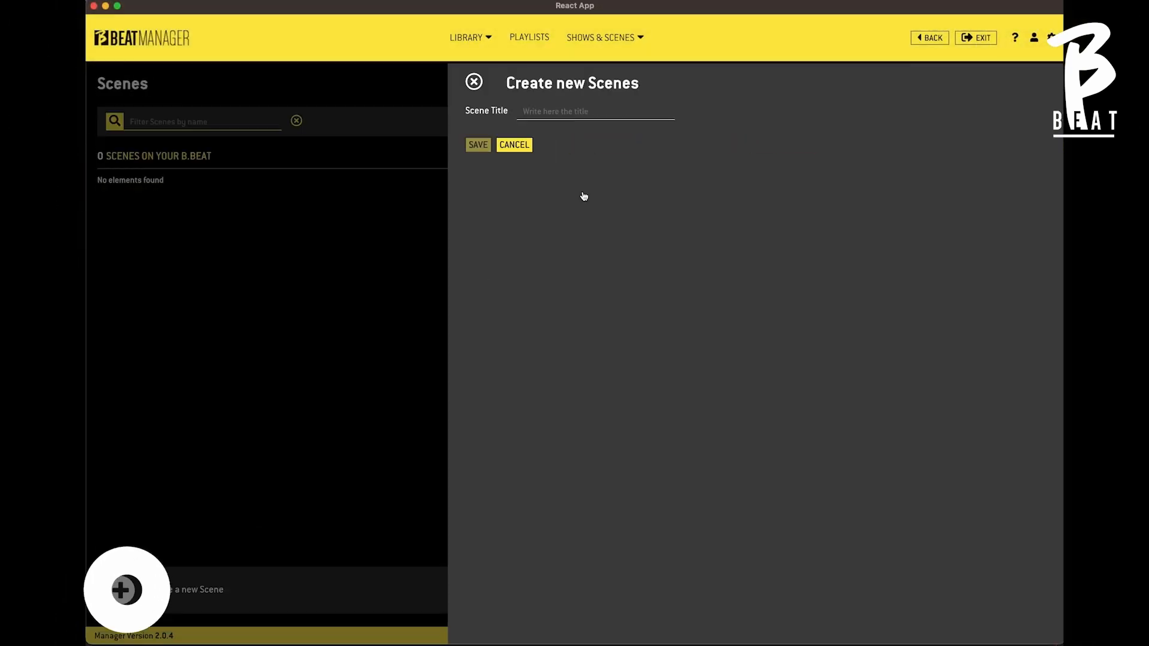
click(561, 111)
text(Youtube)
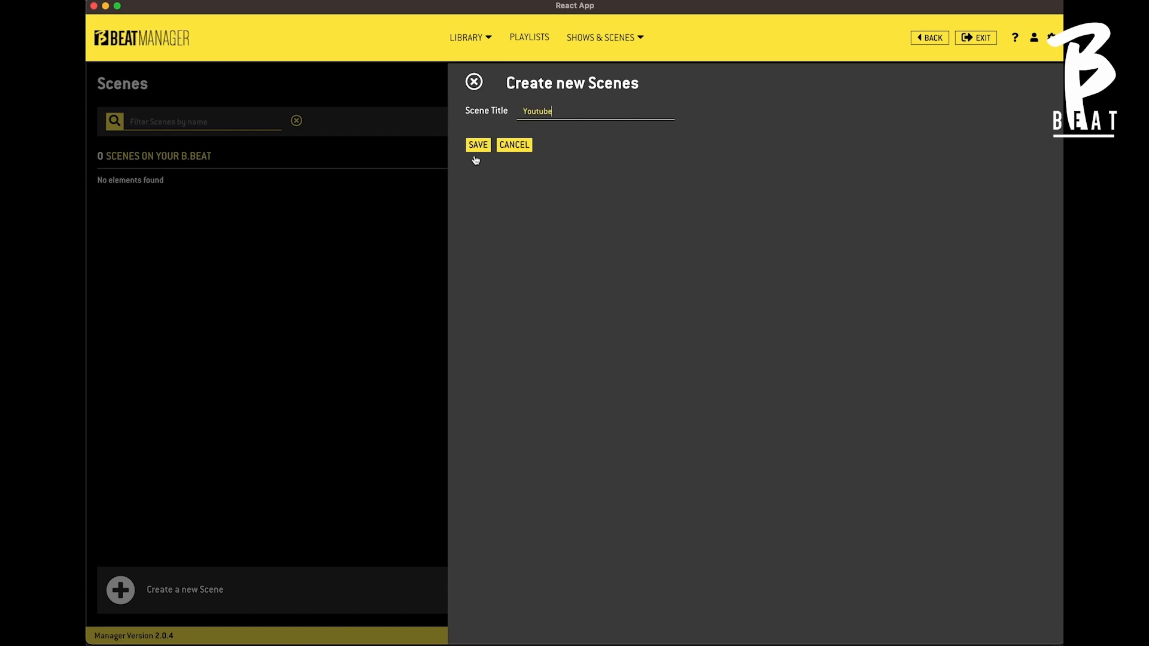
click(477, 148)
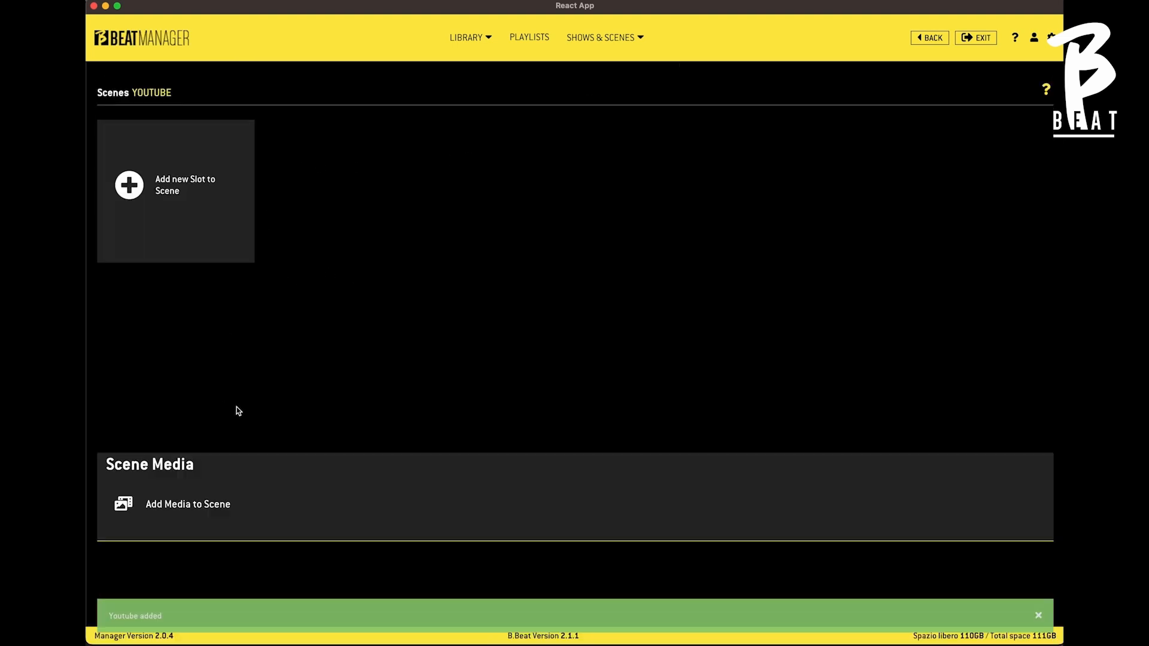
Review the slot content types, then add the audio project 3AM (in B) as the scene's first slot
click(130, 185)
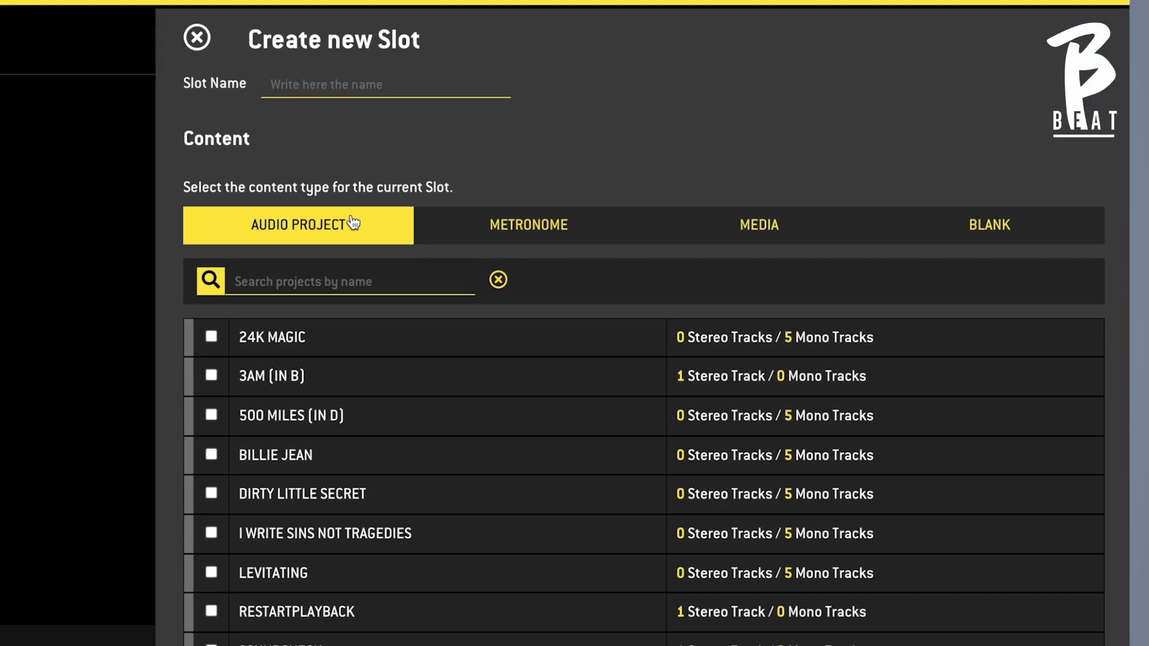
click(582, 225)
click(734, 227)
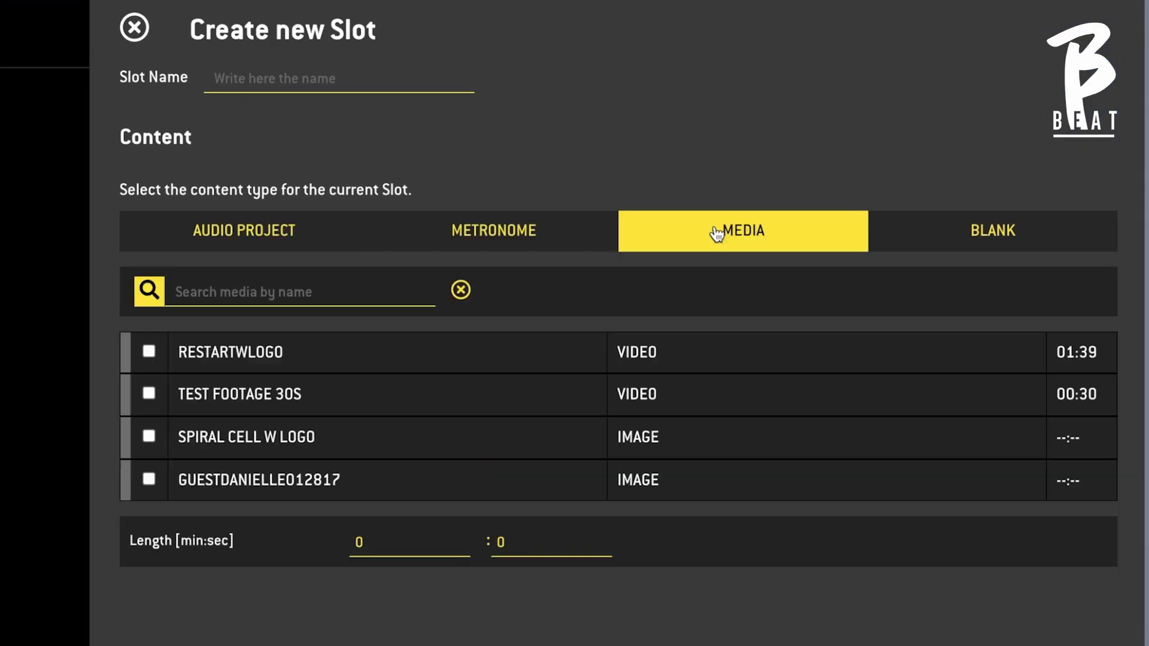
click(1034, 232)
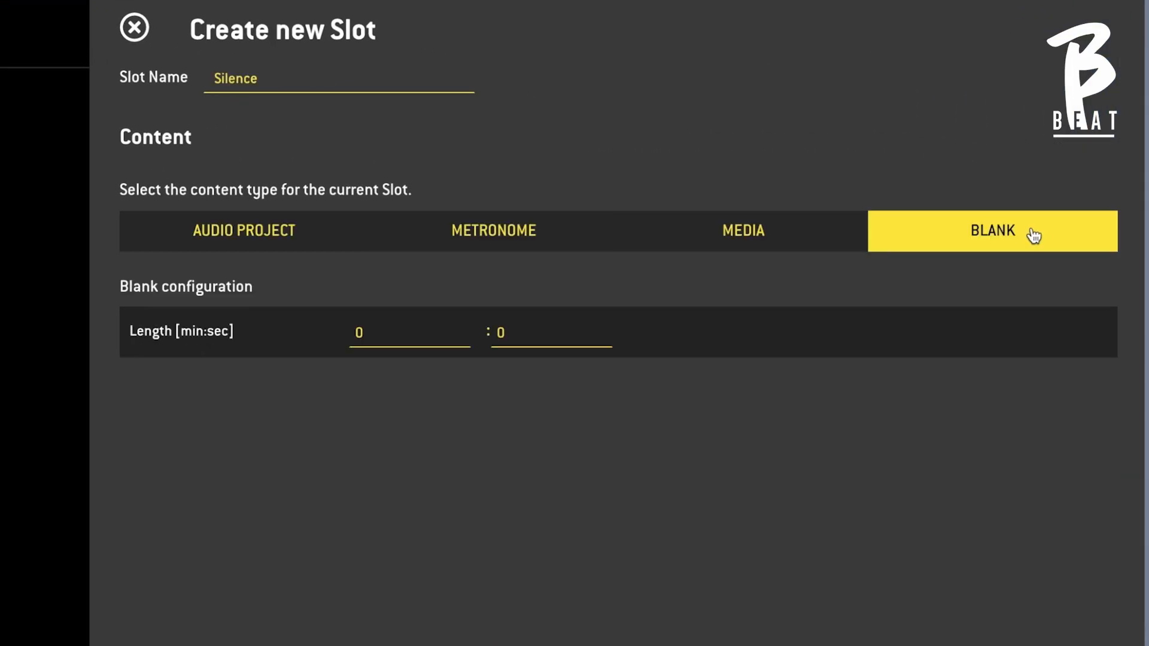
click(288, 234)
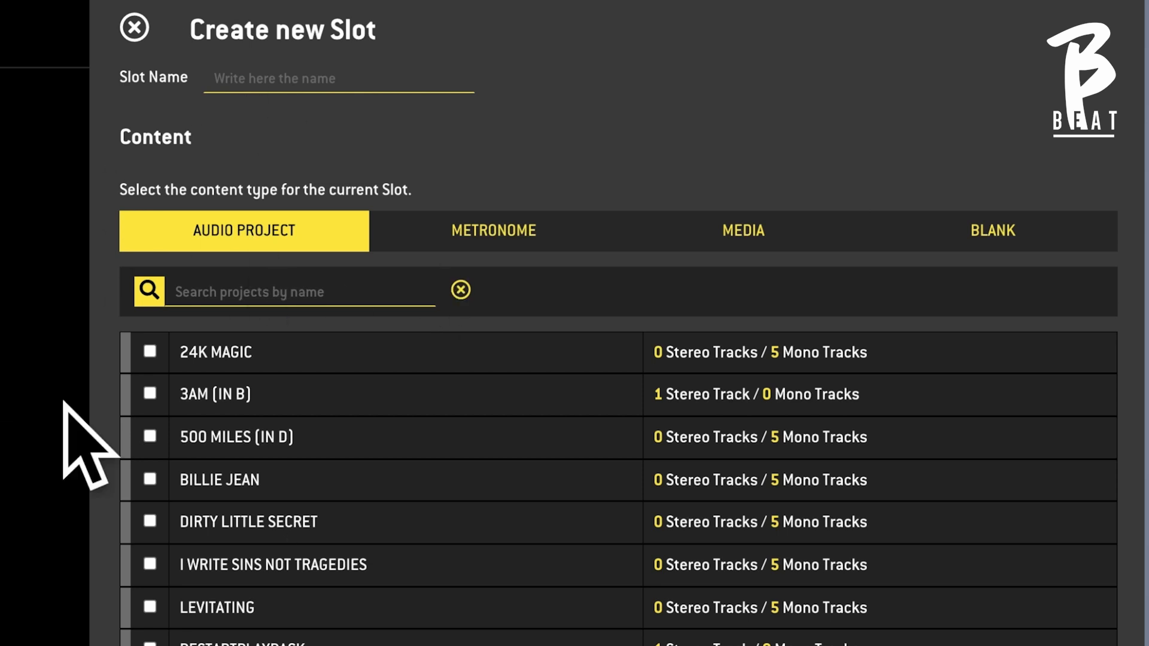
click(150, 395)
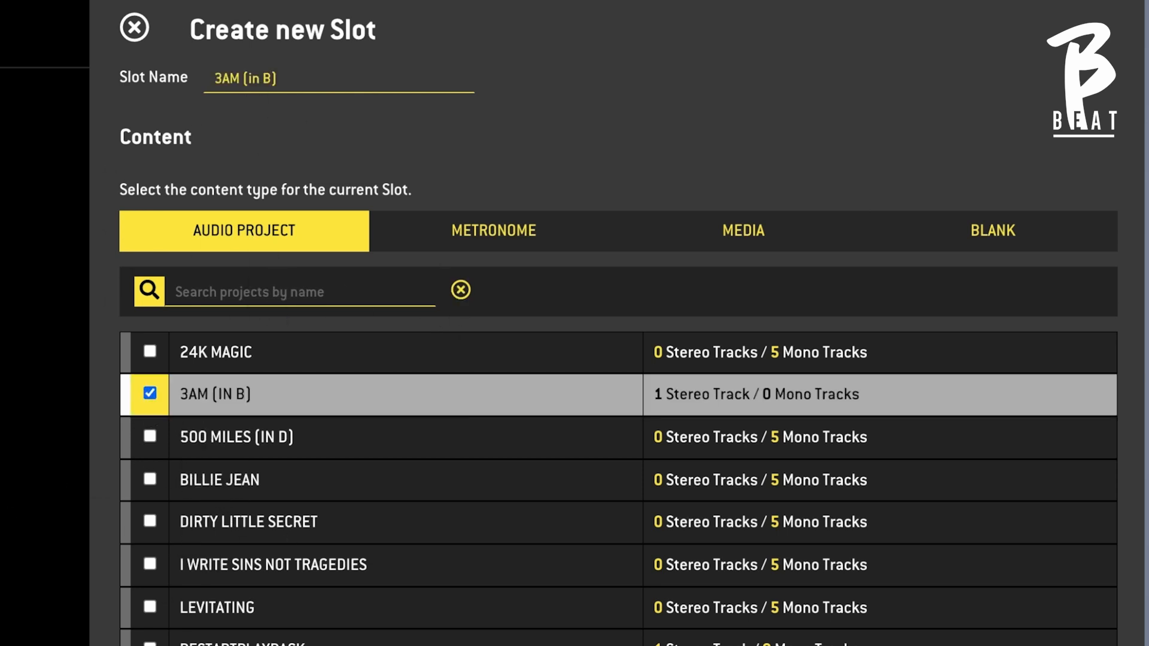
click(469, 638)
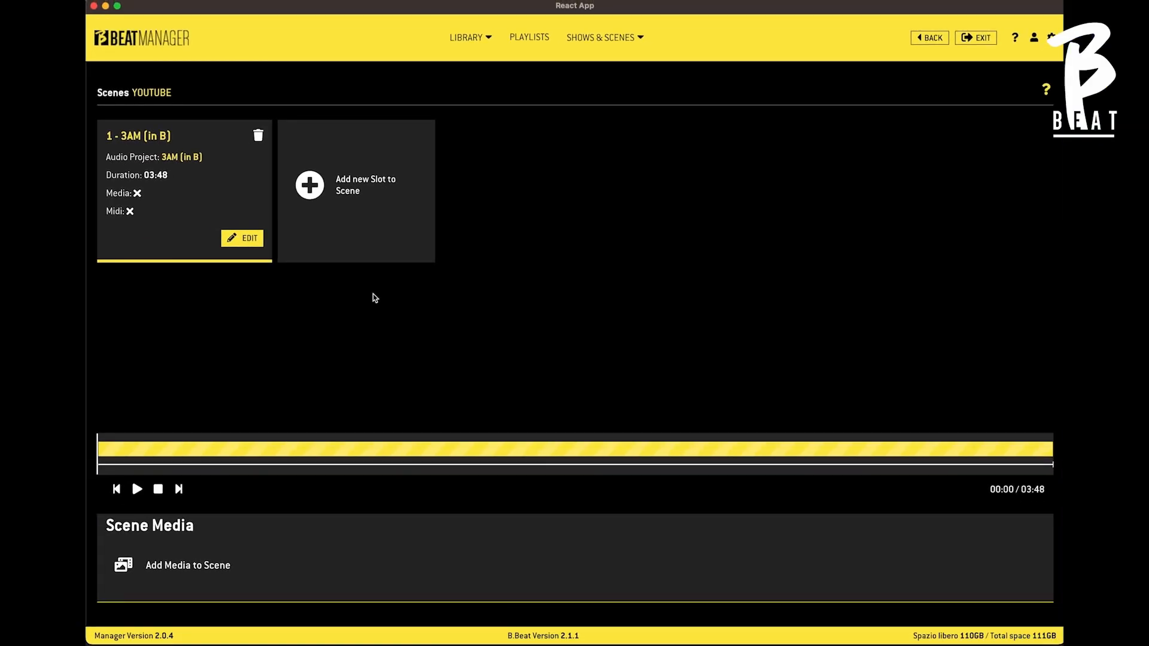
Add the audio projects 24K Magic and 500 Miles (in D) to the scene as two further slots
click(310, 186)
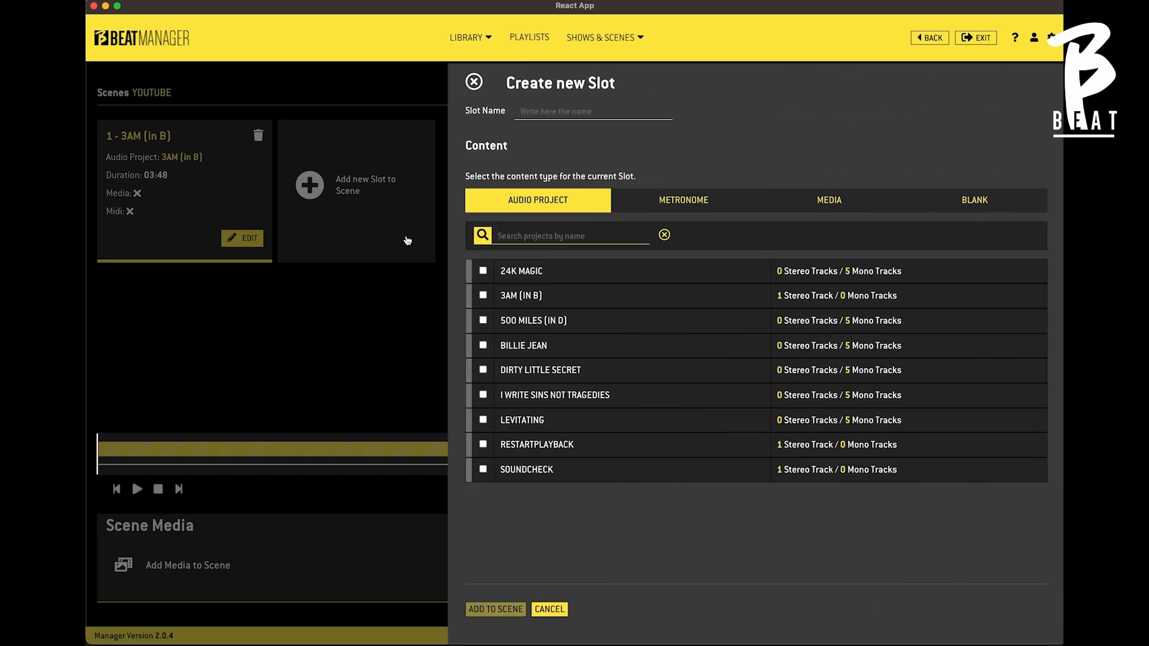
click(483, 273)
click(507, 608)
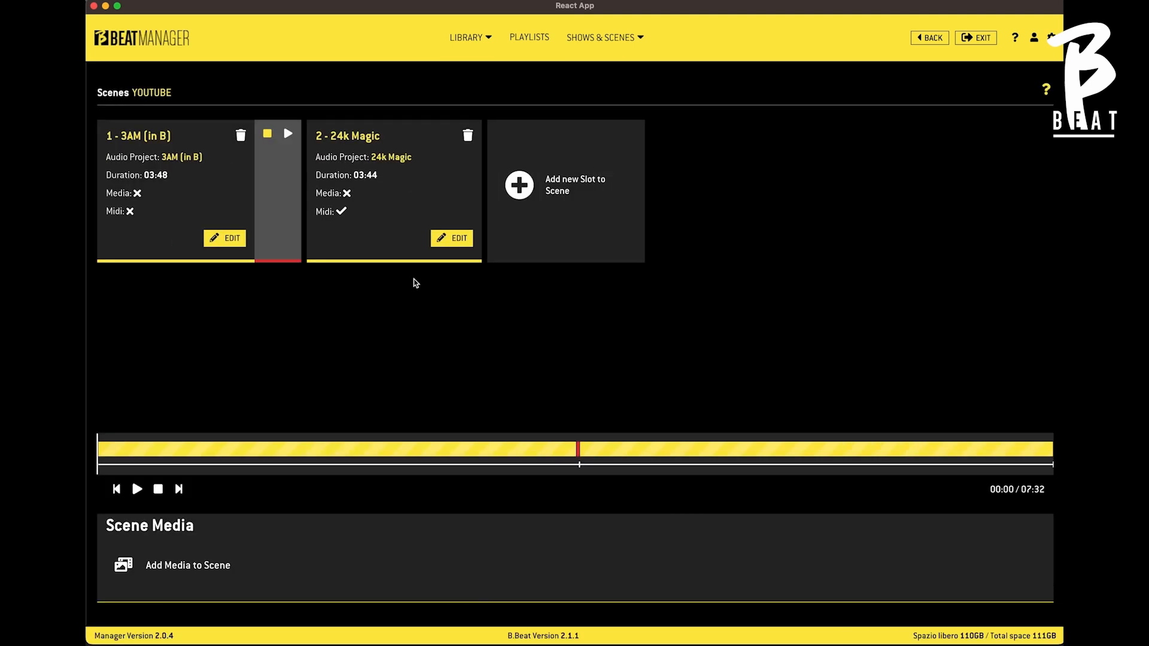
click(513, 196)
click(483, 320)
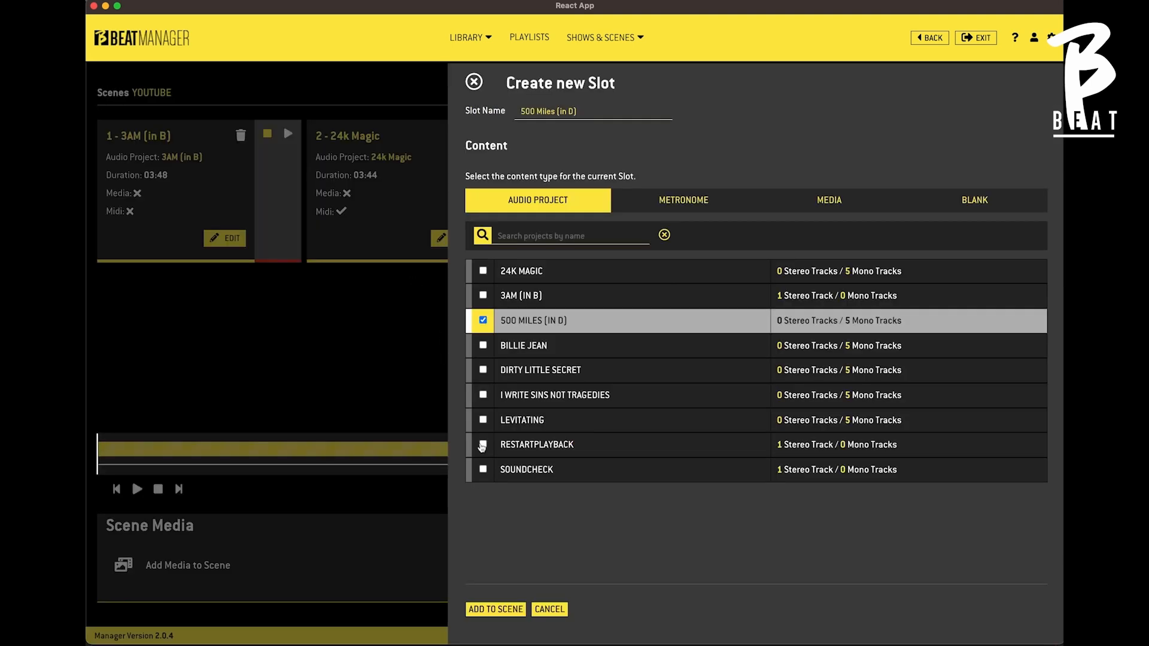
click(499, 610)
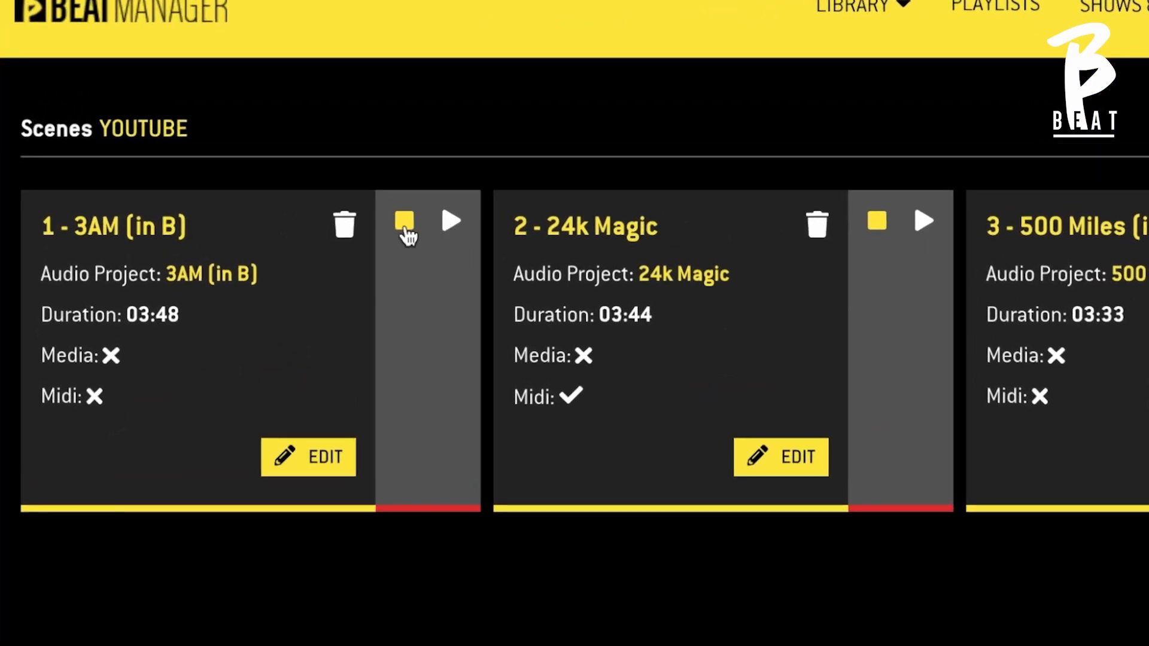
Make the 3AM (in B) slot continue automatically into the following slot with a delay of 5 seconds
click(450, 225)
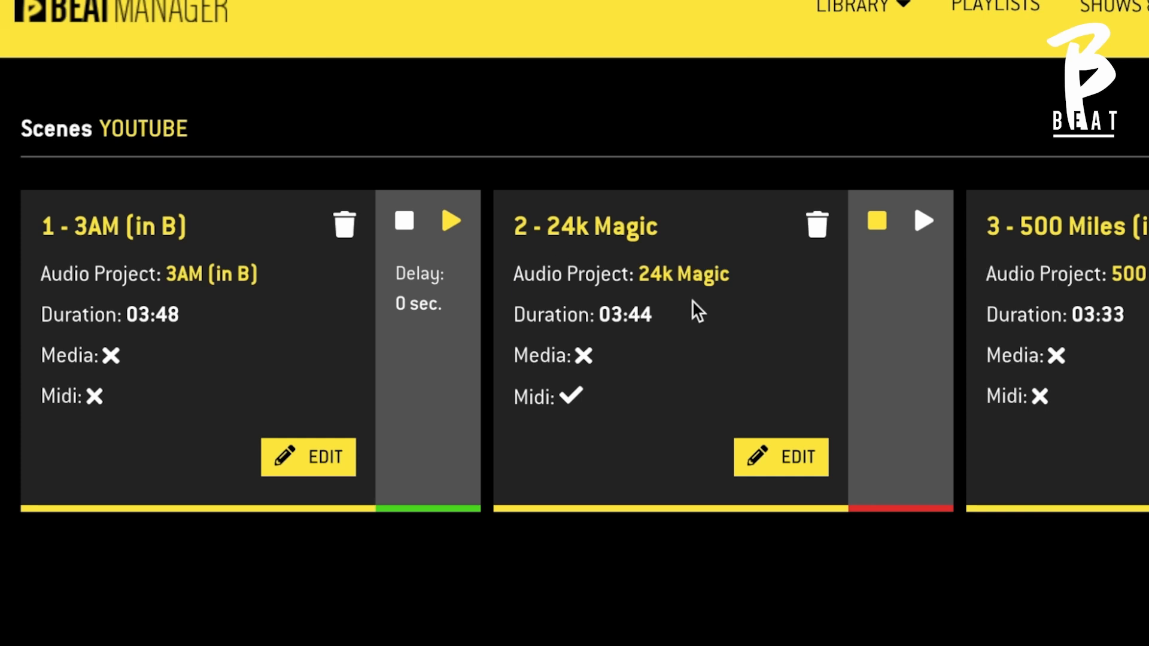
click(400, 302)
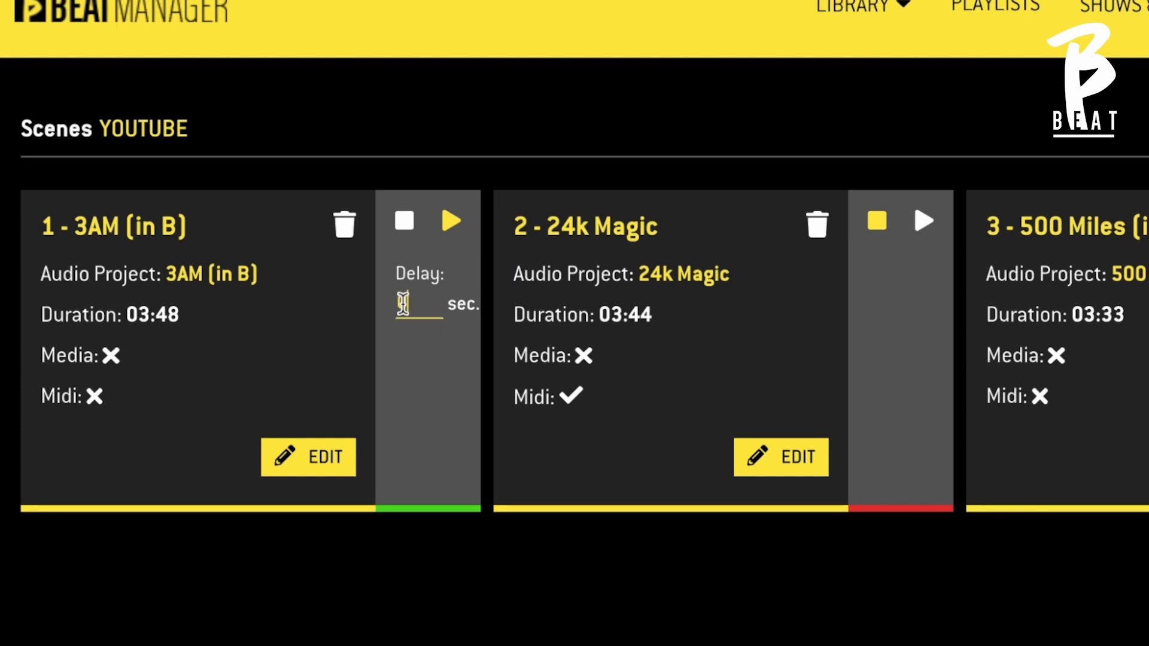
text(5)
click(431, 380)
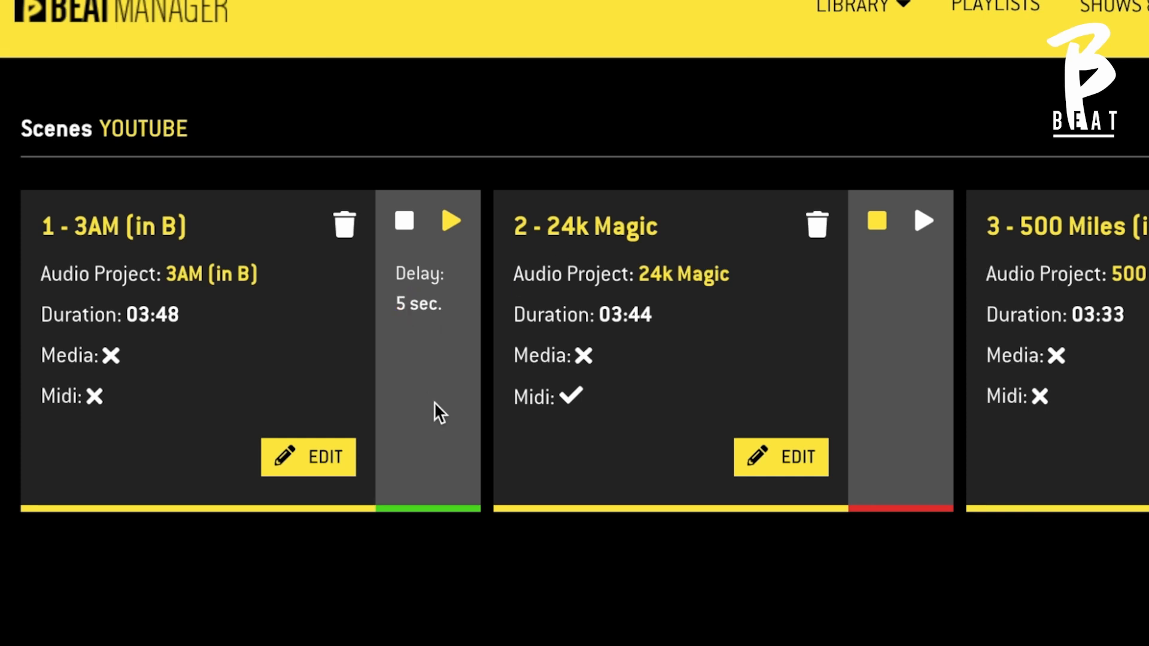
click(418, 306)
click(428, 321)
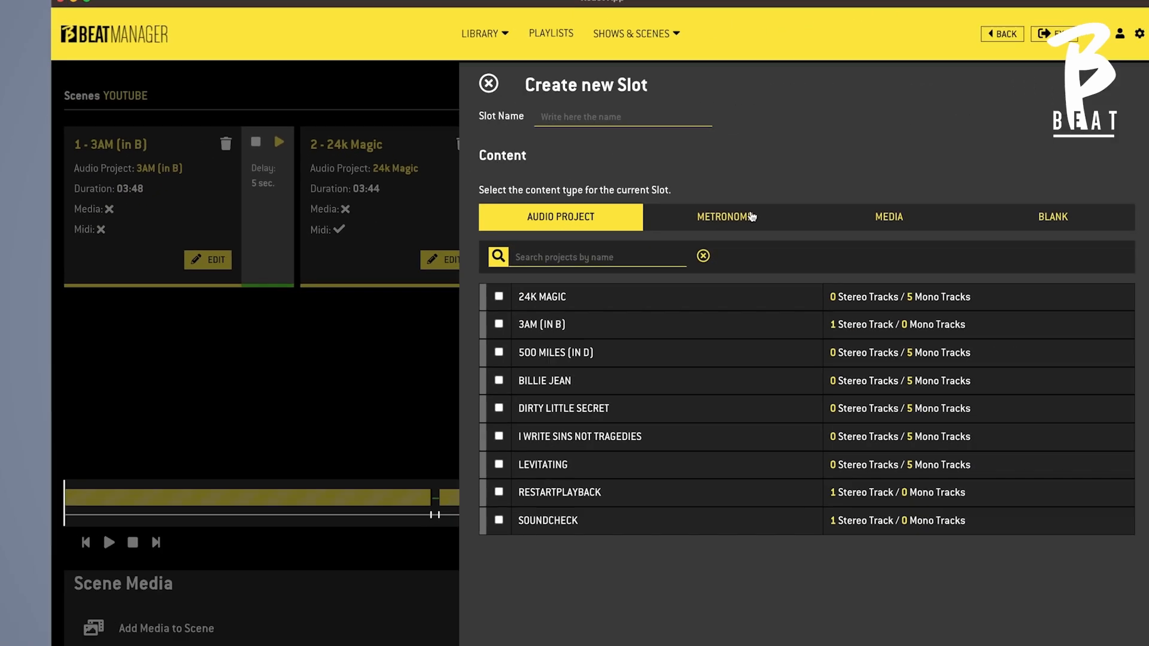
Add a metronome slot to the scene at 120 bpm with a length of 0:30
click(1094, 367)
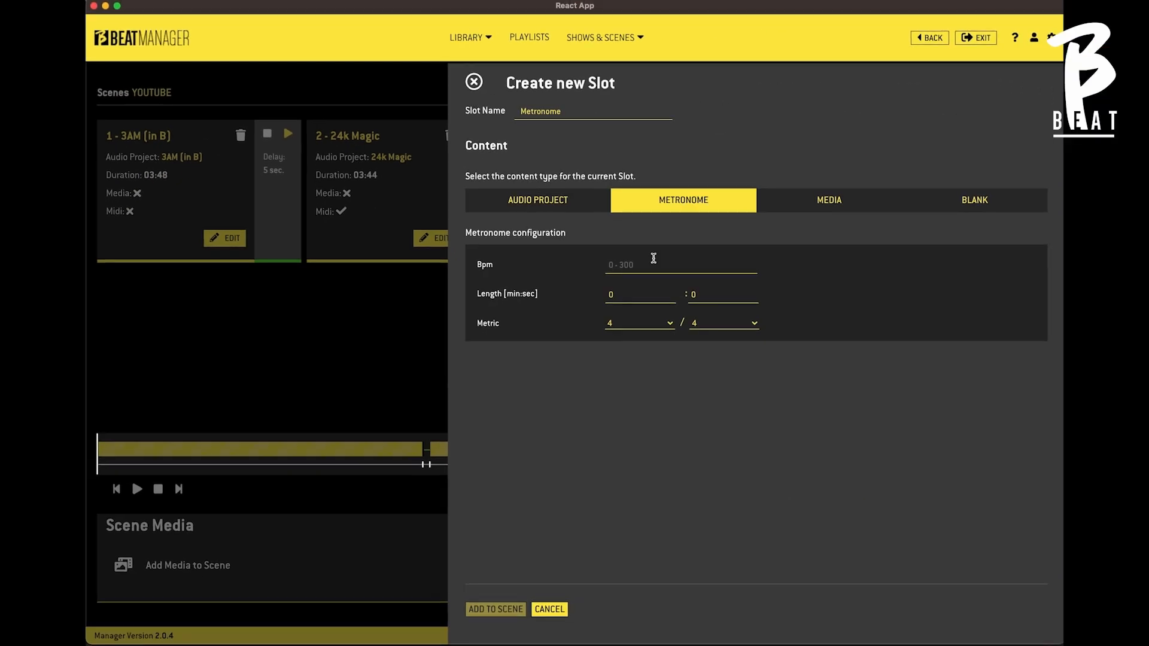
click(654, 258)
text(120)
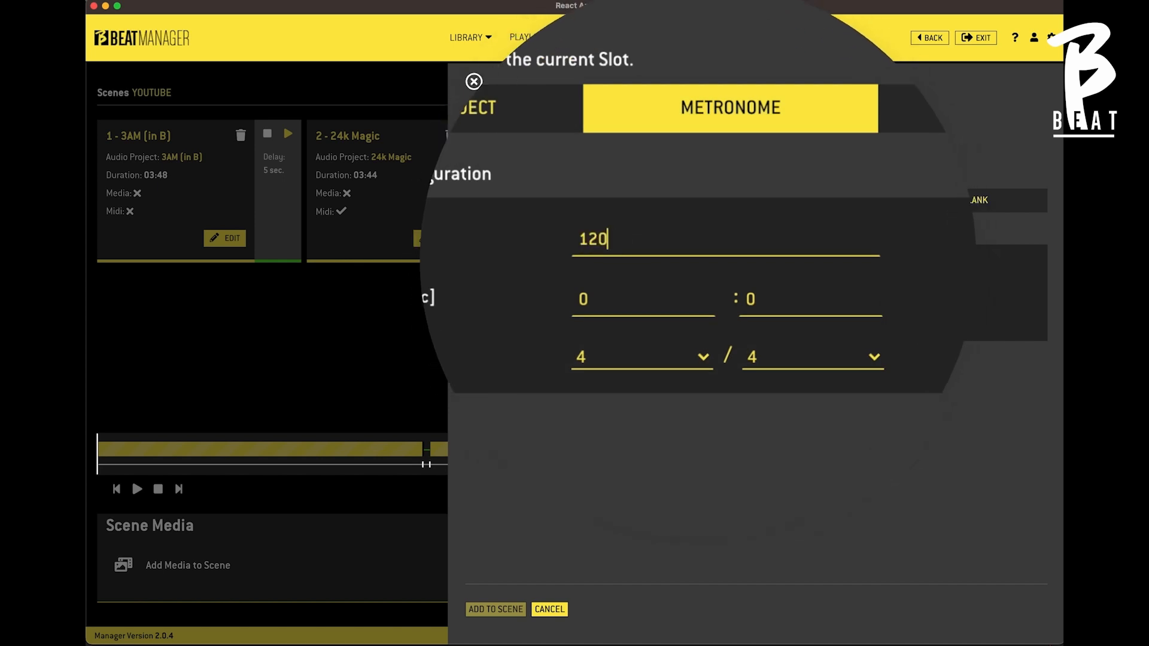
click(761, 302)
text(30)
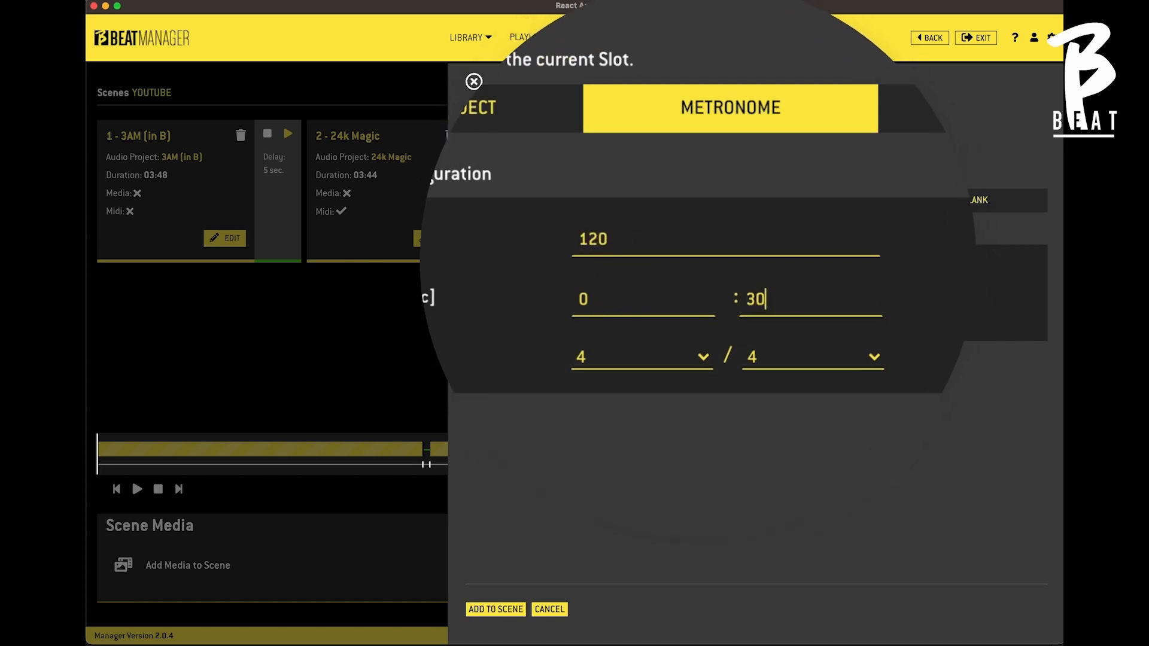
click(501, 610)
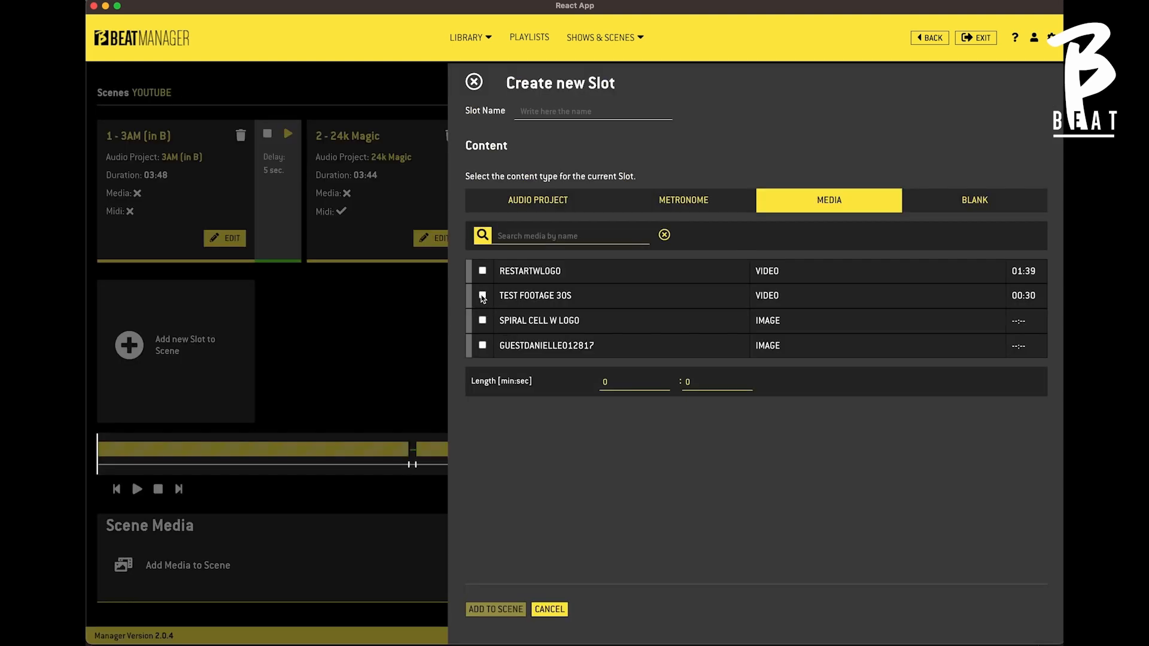
Add the video Test Footage 30s and the audio project Levitating to the scene as new slots
click(483, 296)
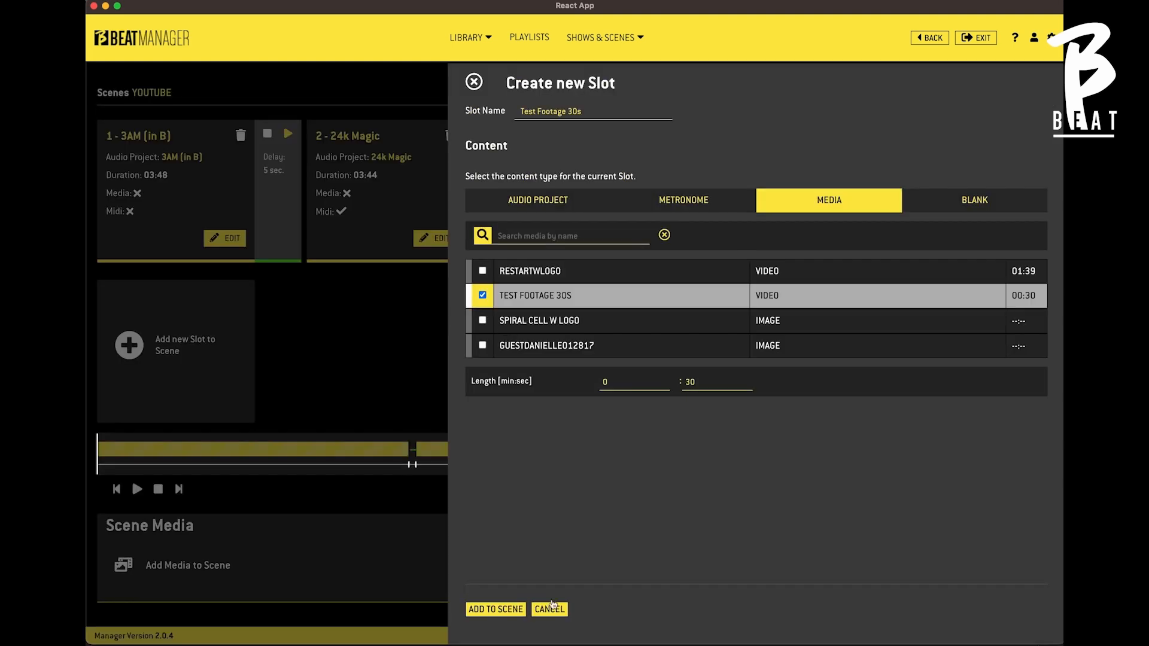
click(512, 609)
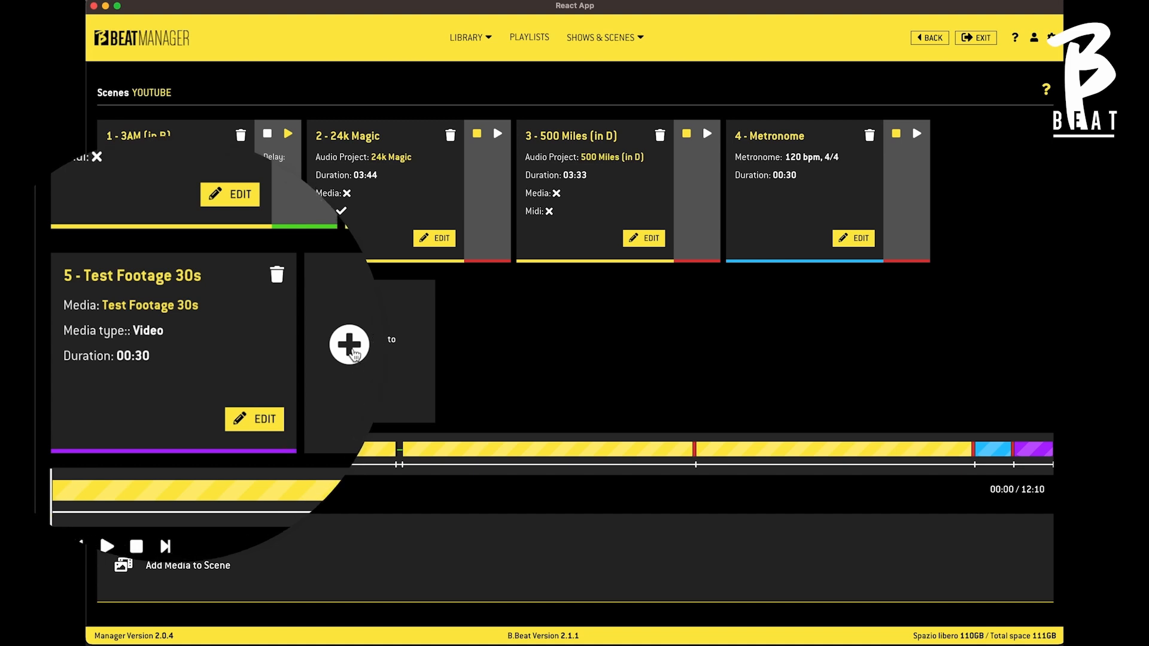
click(349, 345)
click(483, 420)
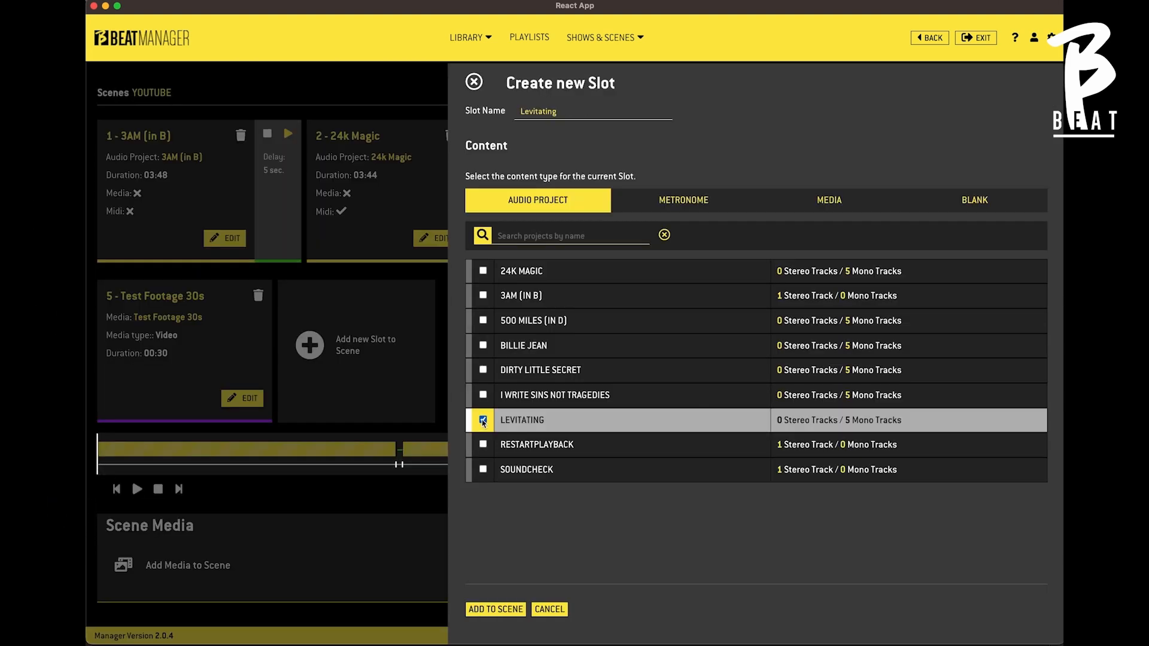
click(487, 610)
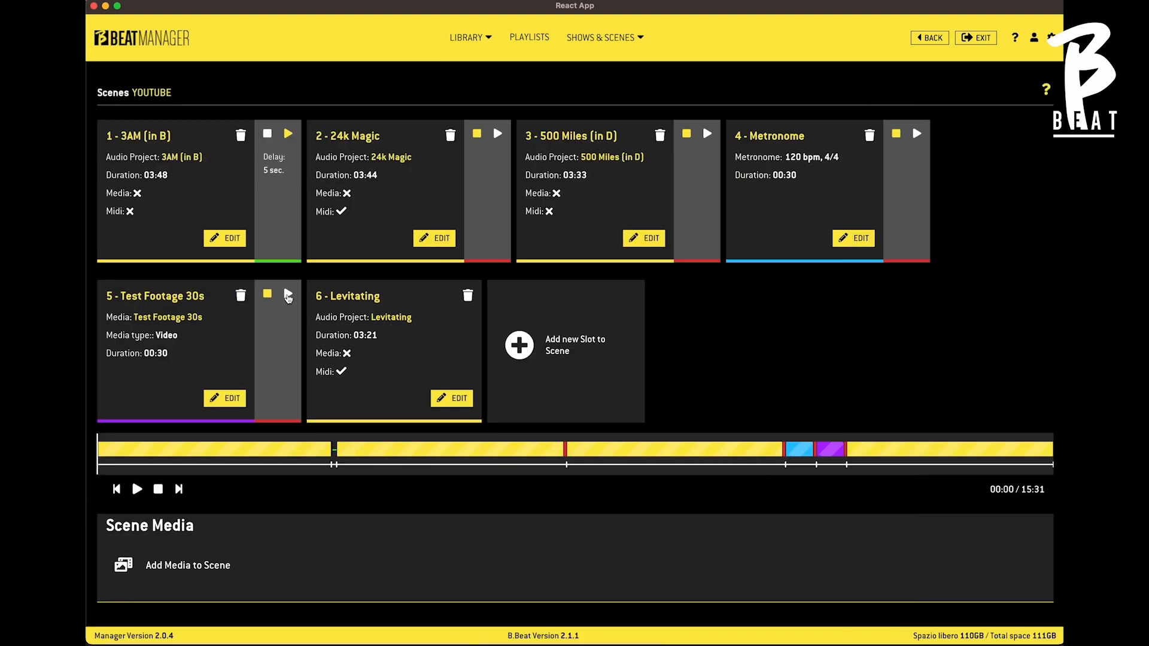
Add an audio slot for I Write Sins Not Tragedies and make the Test Footage 30s and Levitating slots continue automatically
click(288, 295)
click(531, 345)
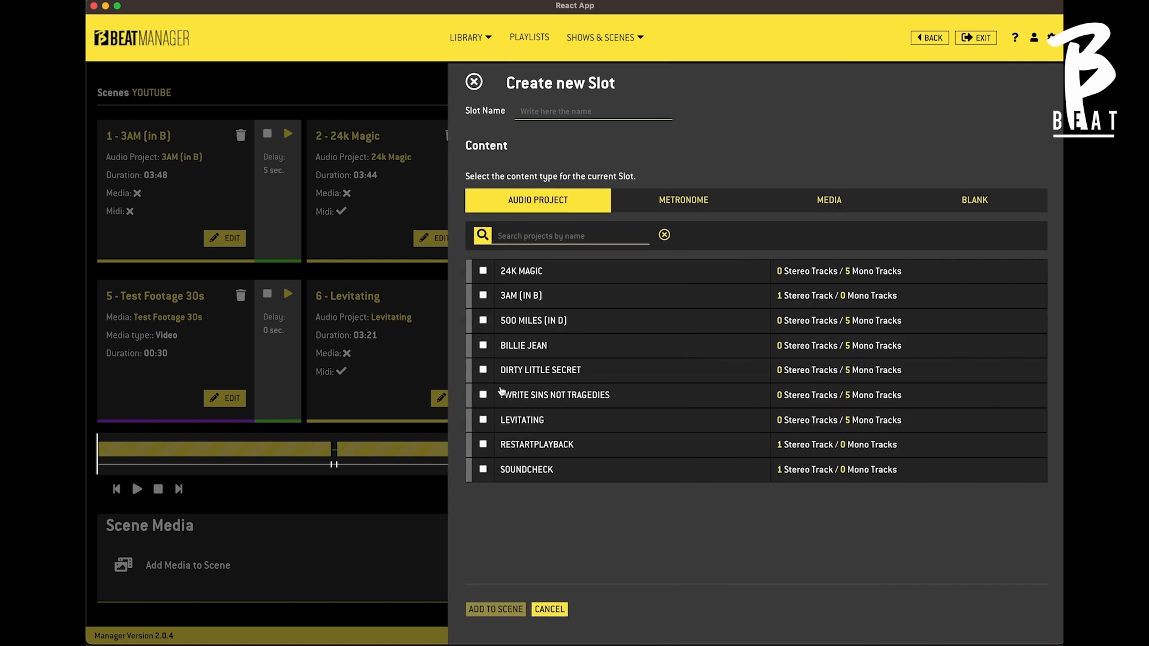
click(485, 402)
click(496, 611)
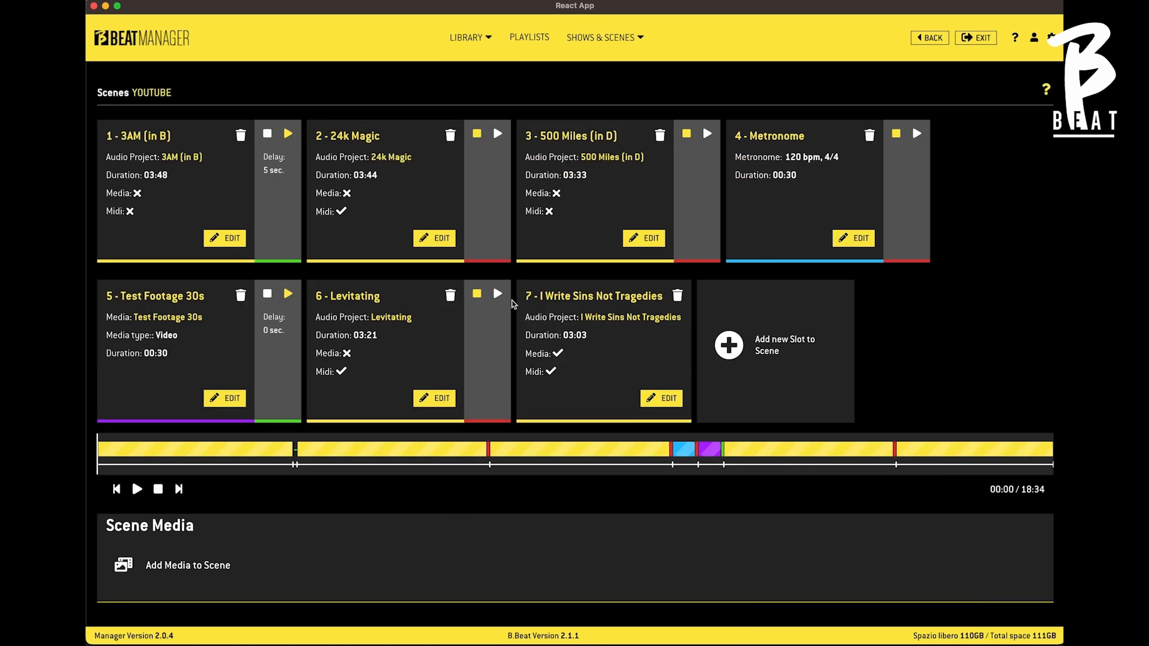
click(496, 295)
Add a blank slot named Silence to the scene with a length of 0:15
click(728, 345)
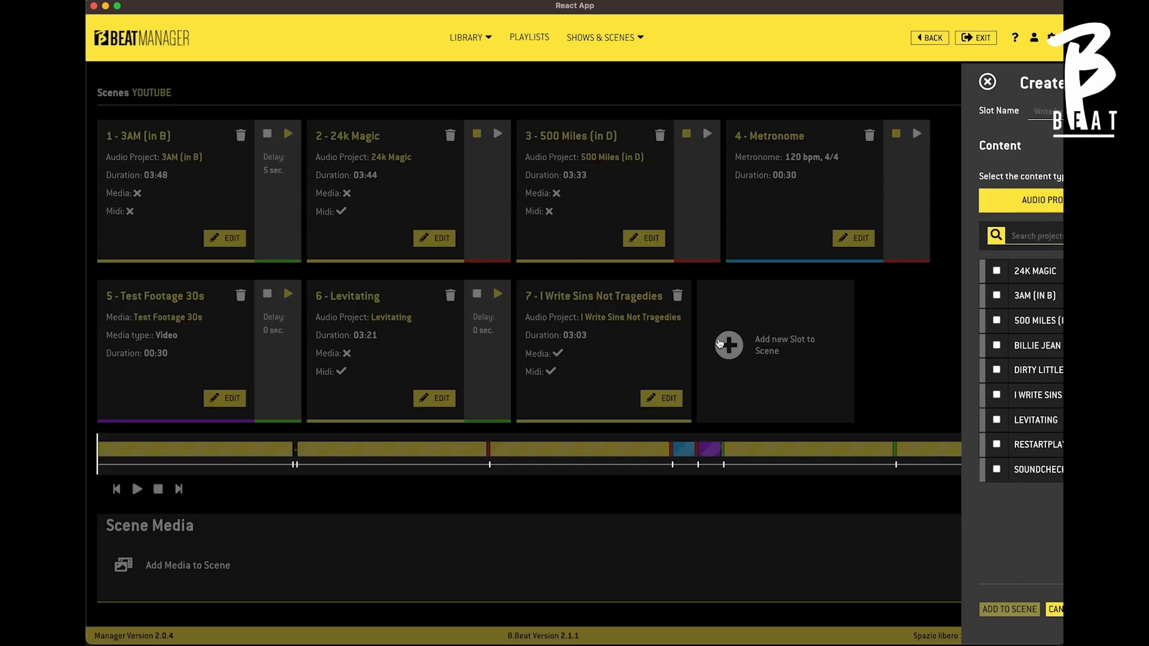
click(982, 200)
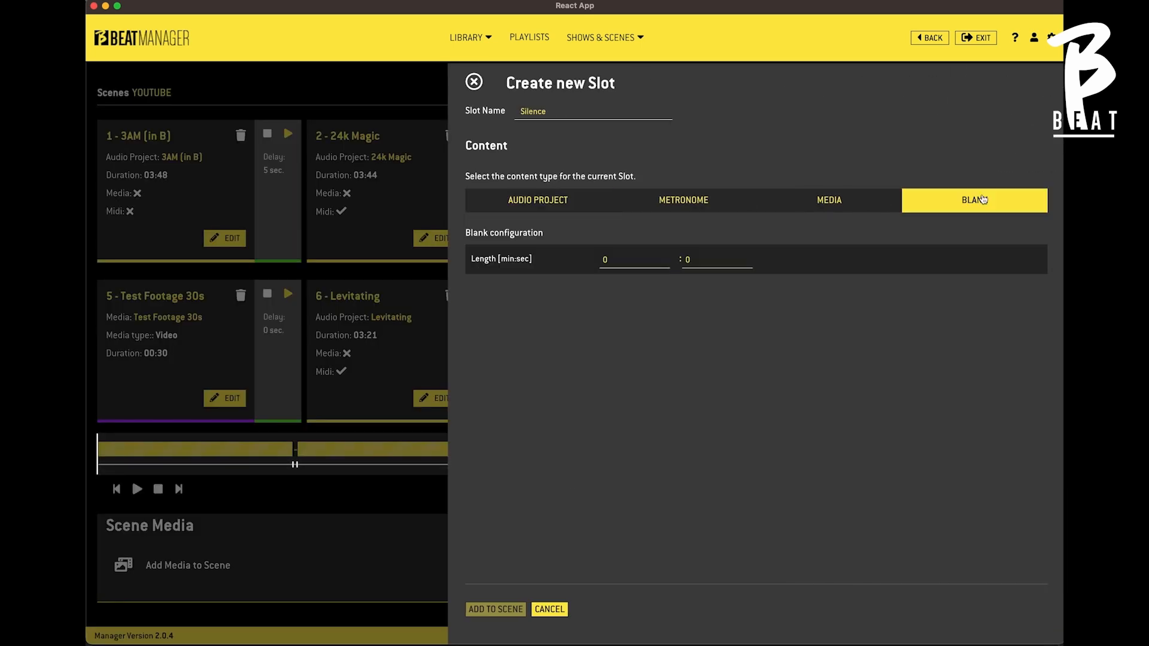
click(689, 259)
text(15)
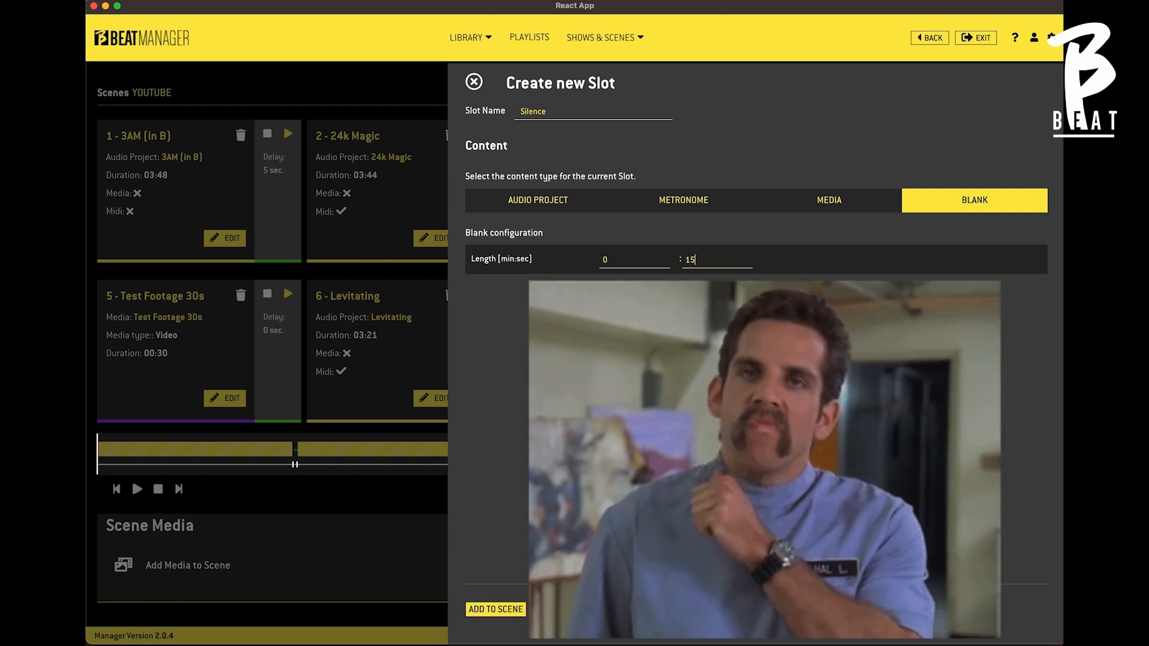
click(495, 609)
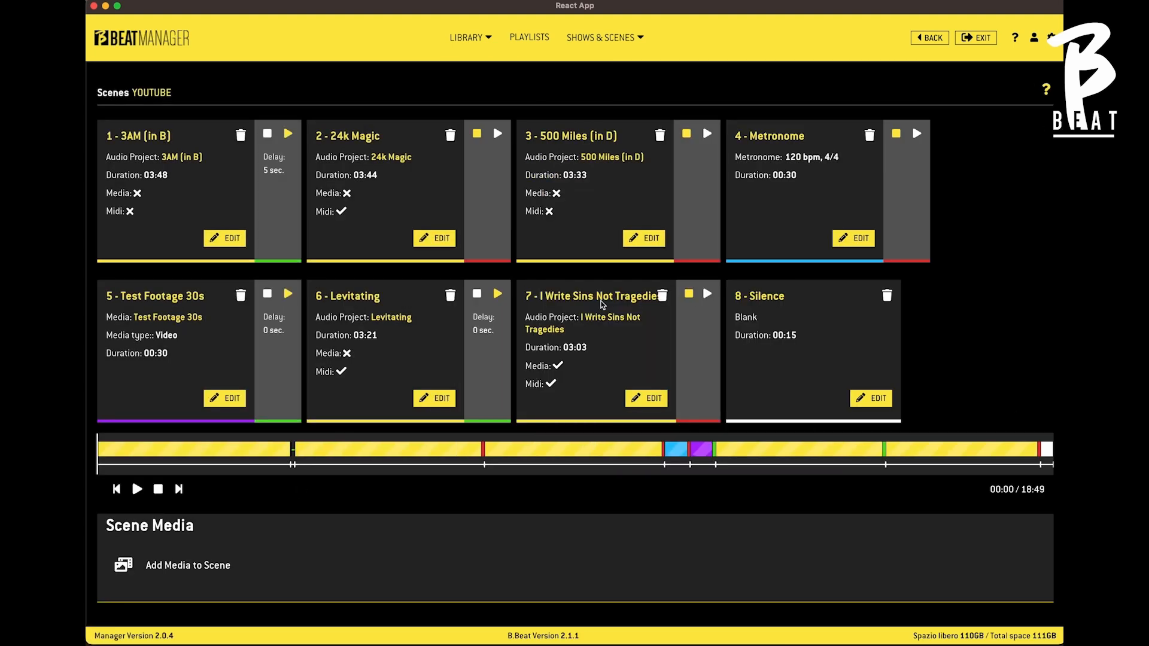
Add an audio slot for Billie Jean to the scene and make the Silence slot continue automatically
scroll(602, 305, down, 5)
click(168, 354)
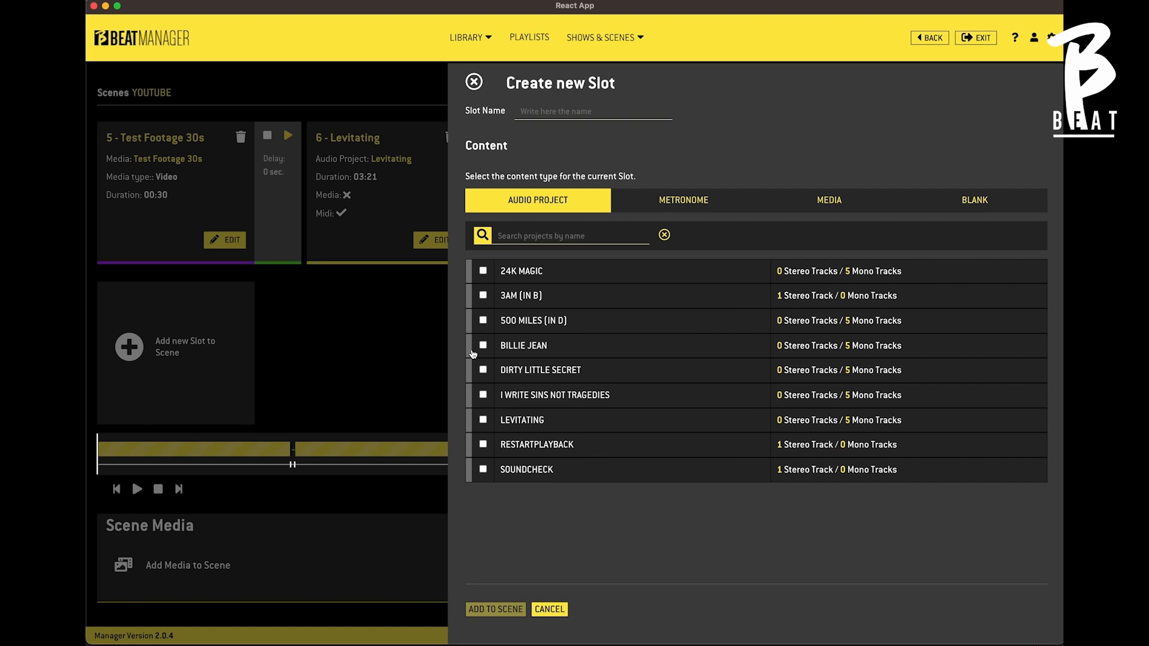
click(474, 351)
click(513, 616)
scroll(459, 395, up, 5)
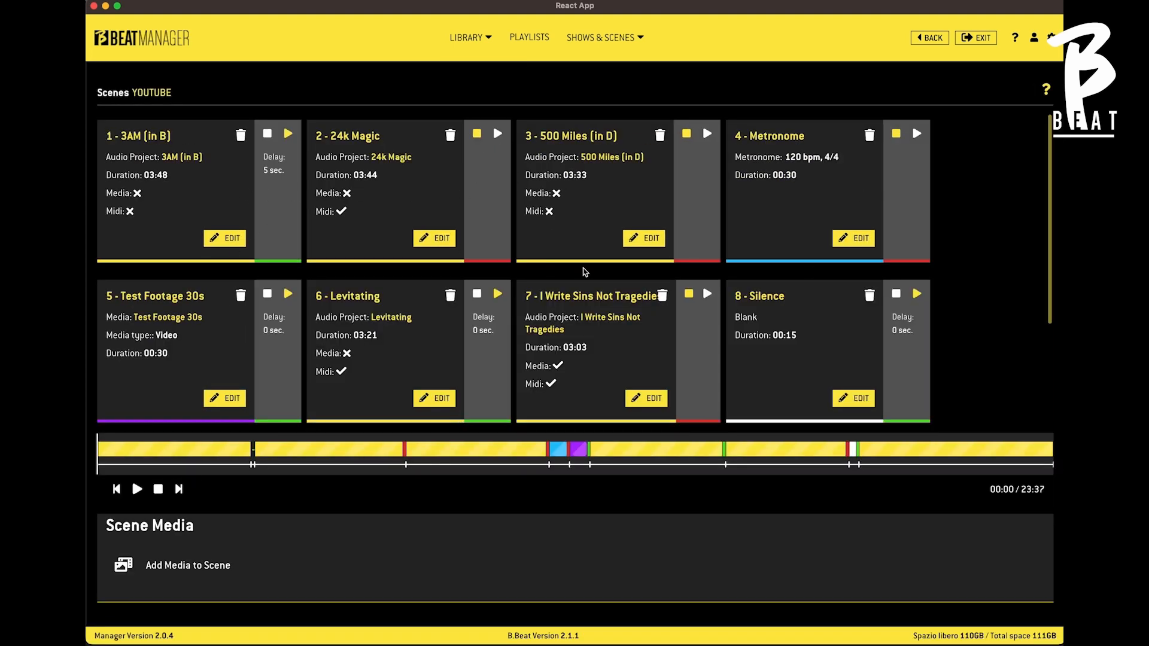
key(space)
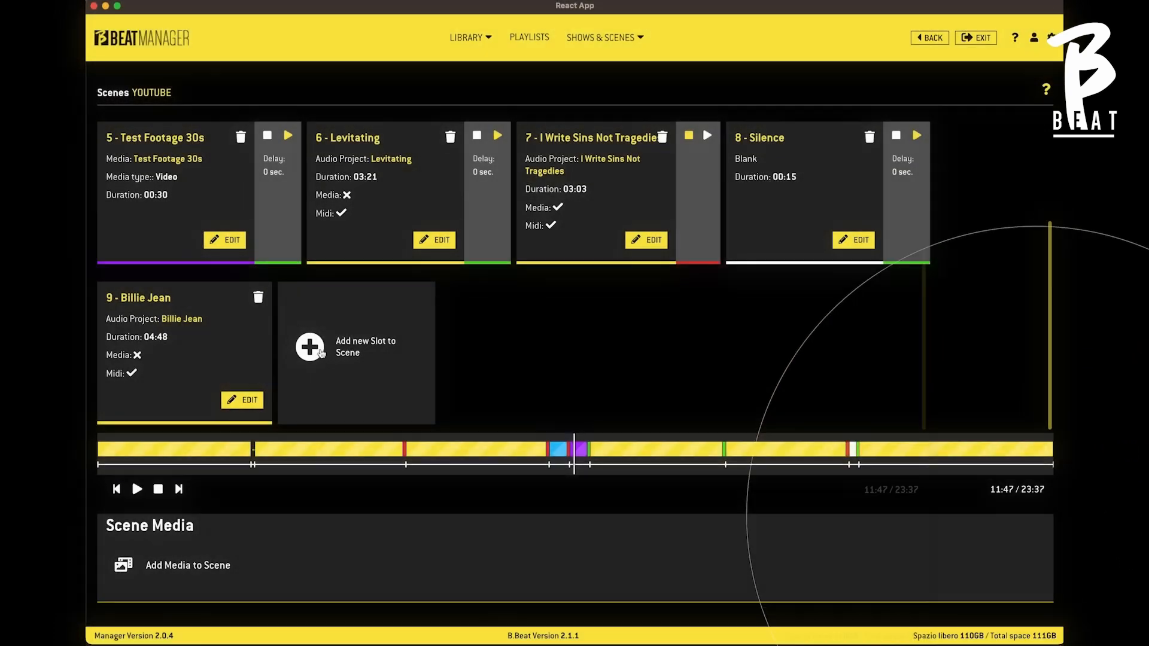
Add the audio projects Dirty Little Secret and RestartPlayback to the scene as new slots
click(310, 347)
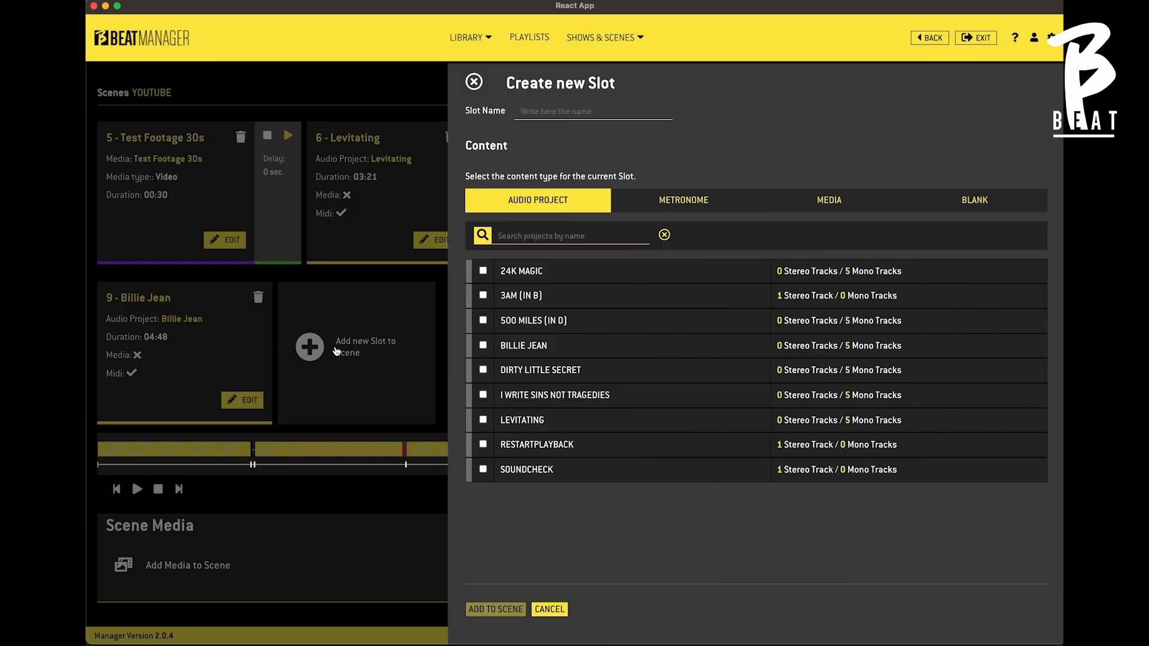
click(484, 371)
click(497, 610)
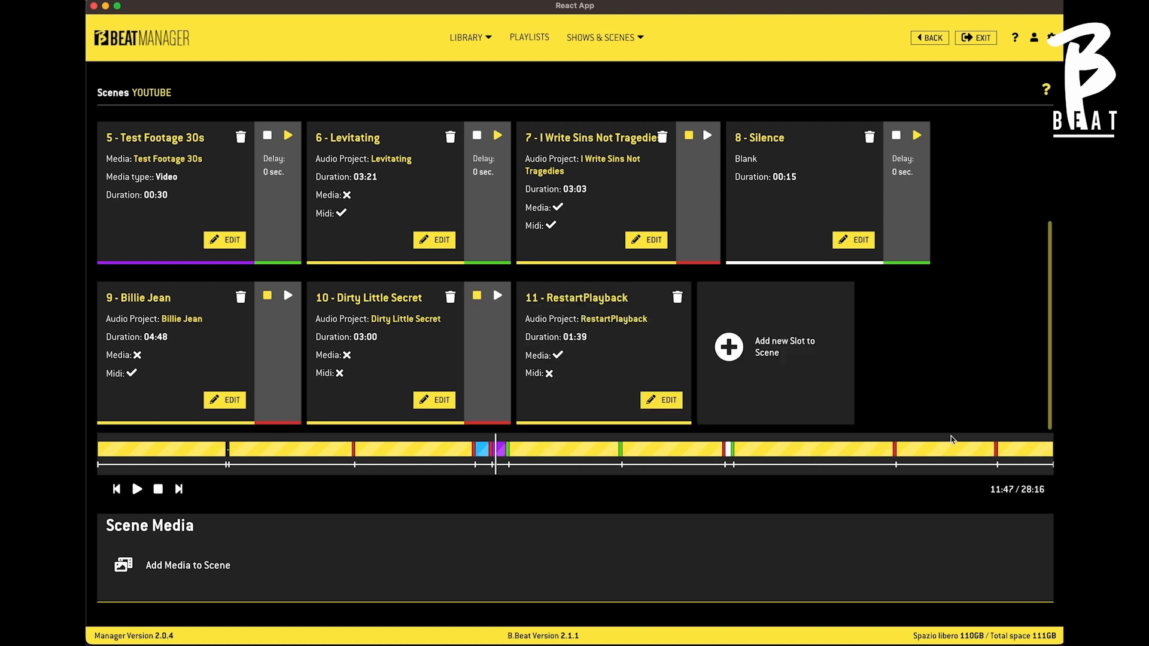
scroll(846, 420, up, 3)
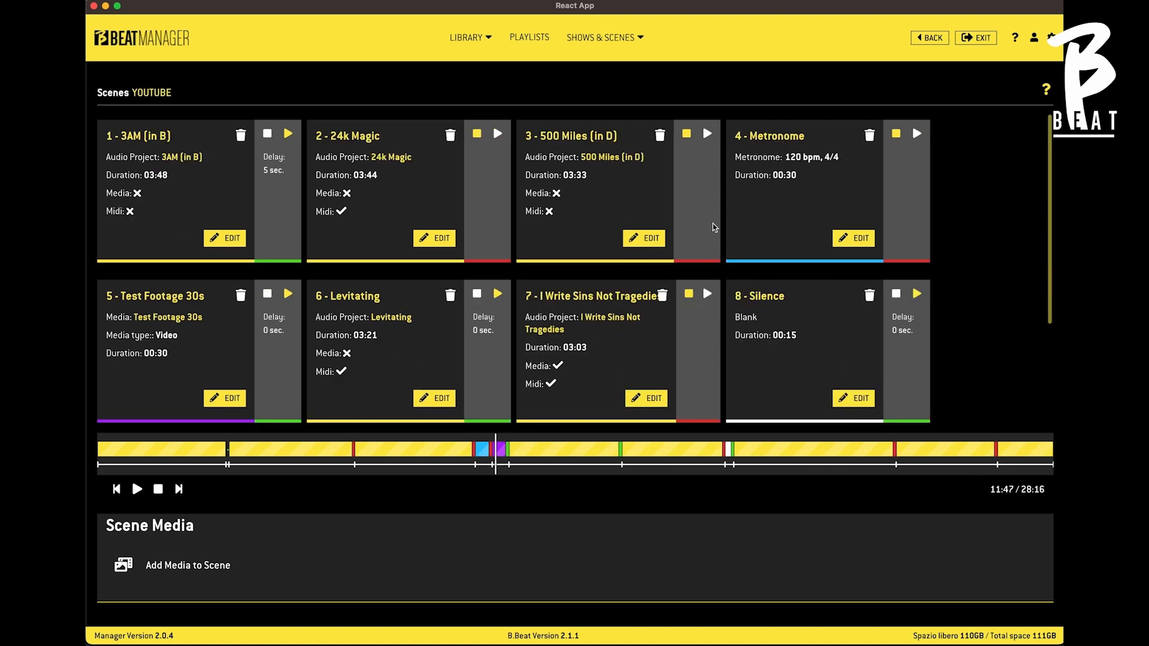
scroll(712, 240, down, 3)
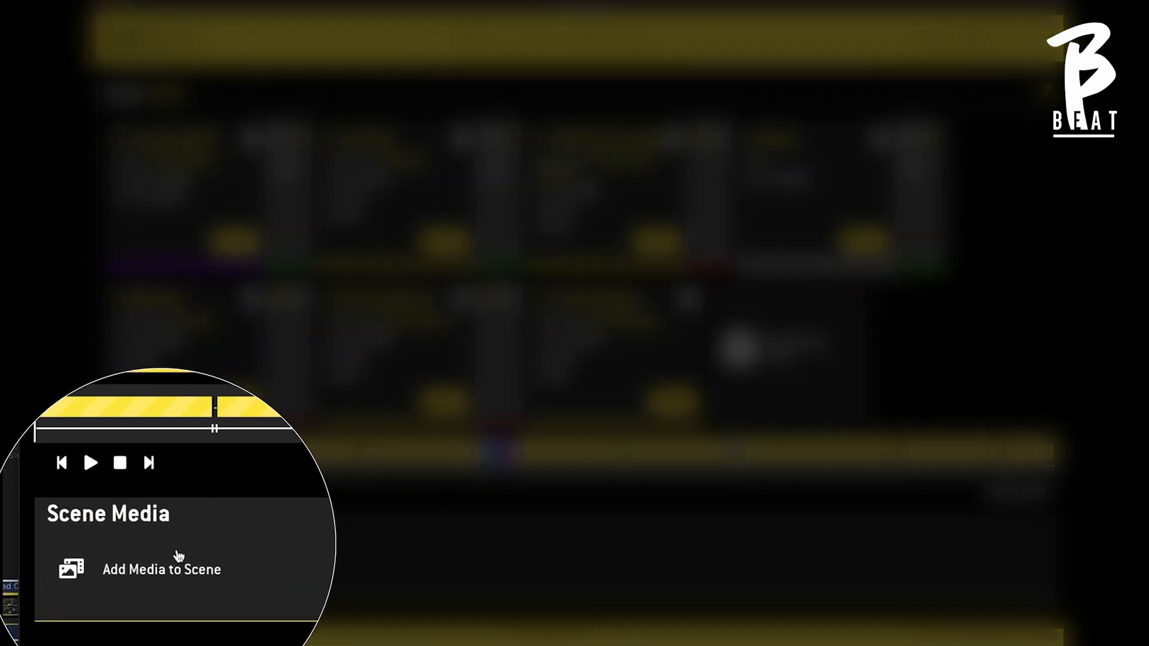
Set the image Spiral Cell Logo Black Background as the scene media of the Youtube scene
click(243, 534)
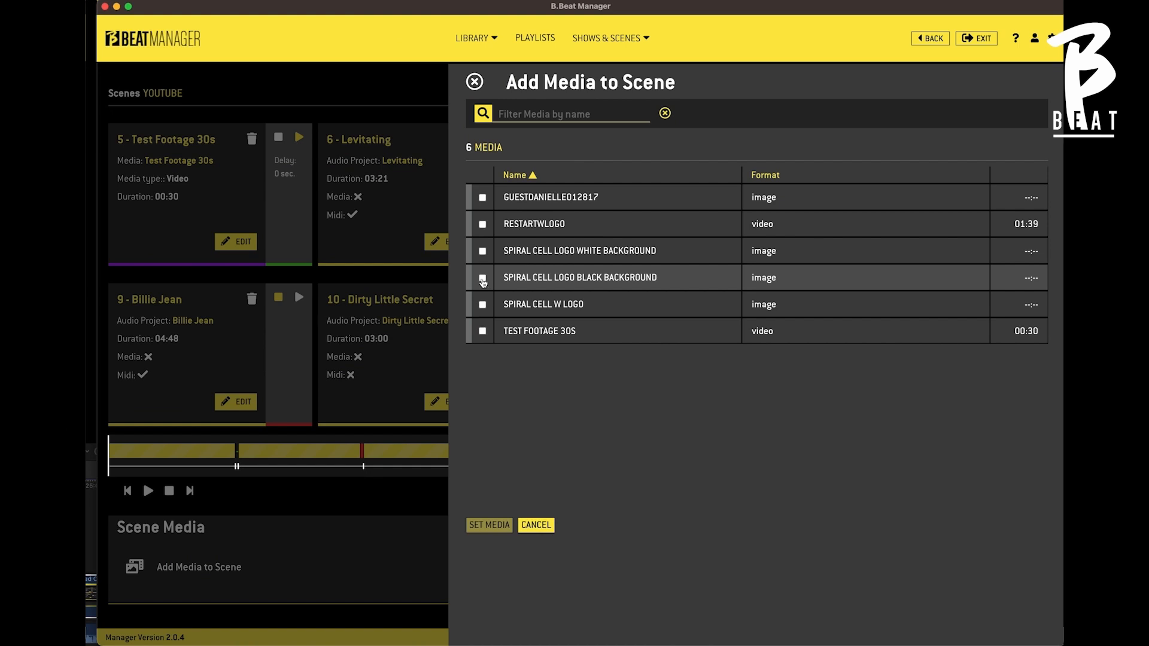
click(483, 279)
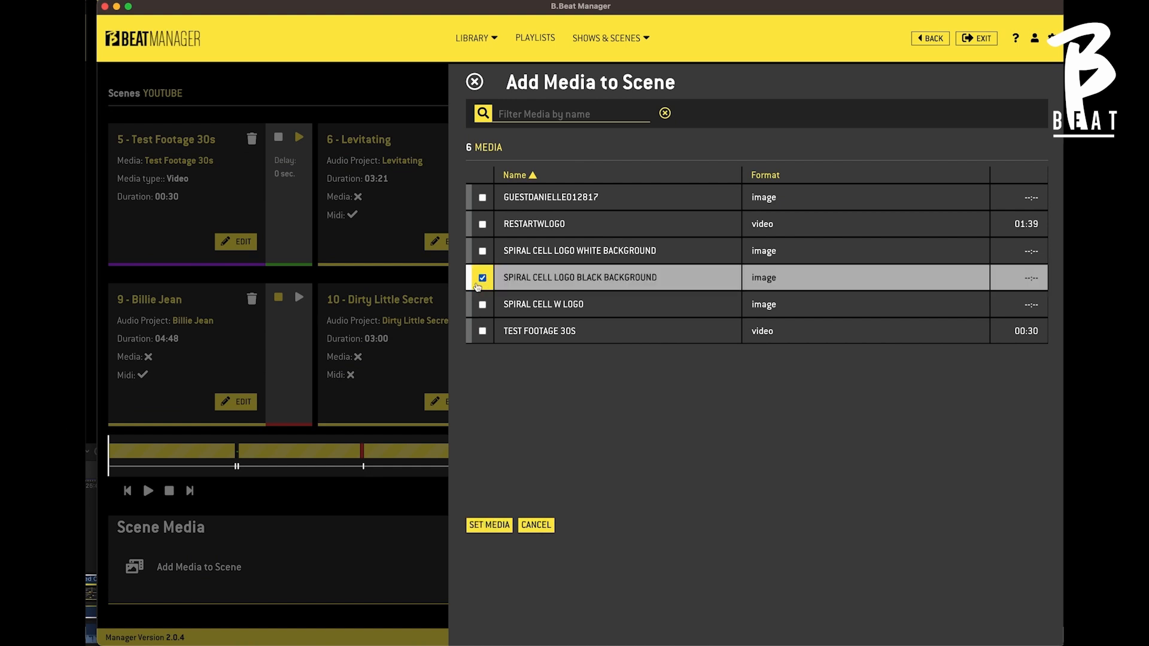
click(489, 526)
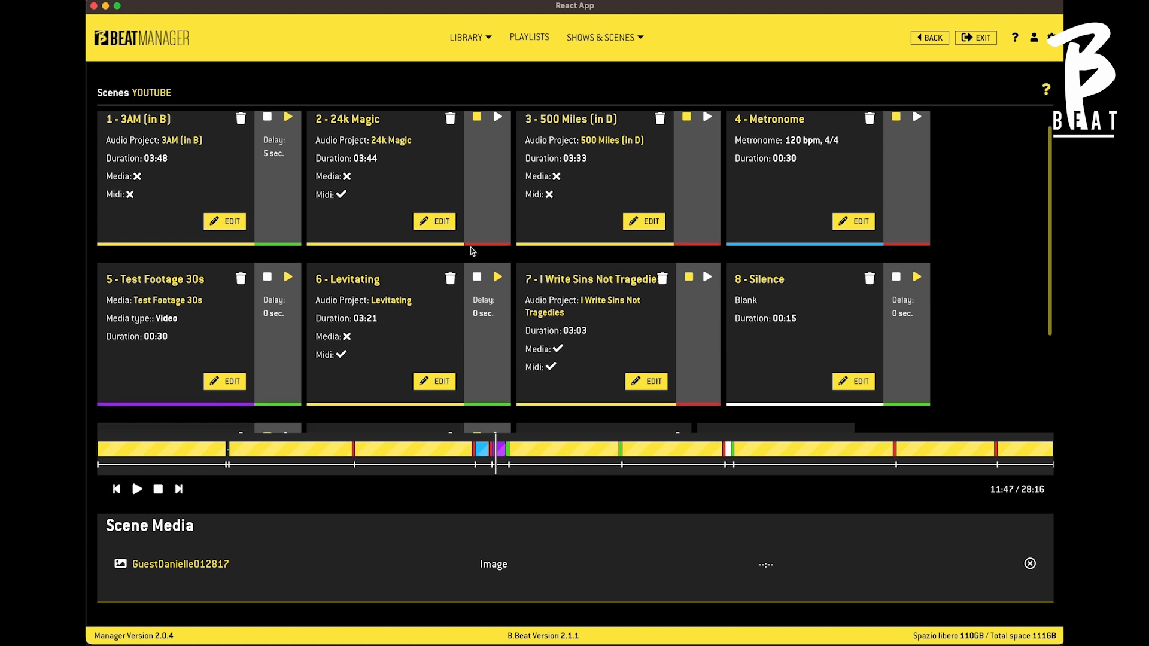
Return to the scene list and create a new scene titled Set 2
scroll(471, 246, down, 3)
click(929, 38)
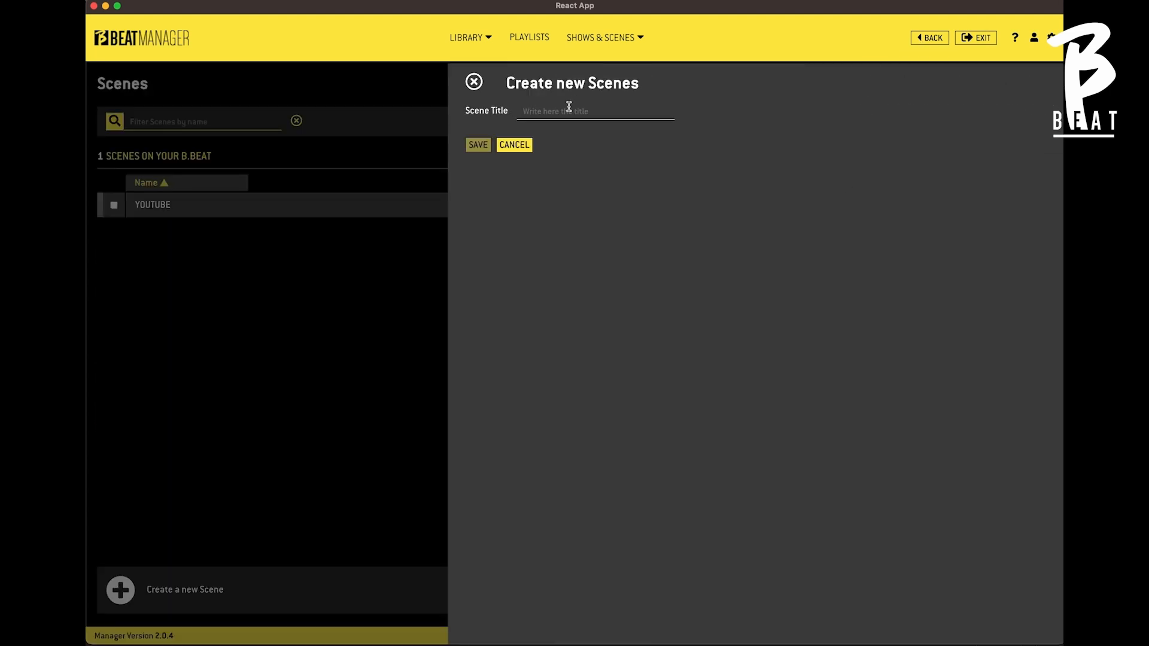
click(569, 111)
text(s)
click(479, 145)
Fill the Set 2 scene with five slots including 24k Magic, RestartWLogo and Billie Jean, and set Spiral Cell W Logo as its scene media
click(129, 186)
click(483, 271)
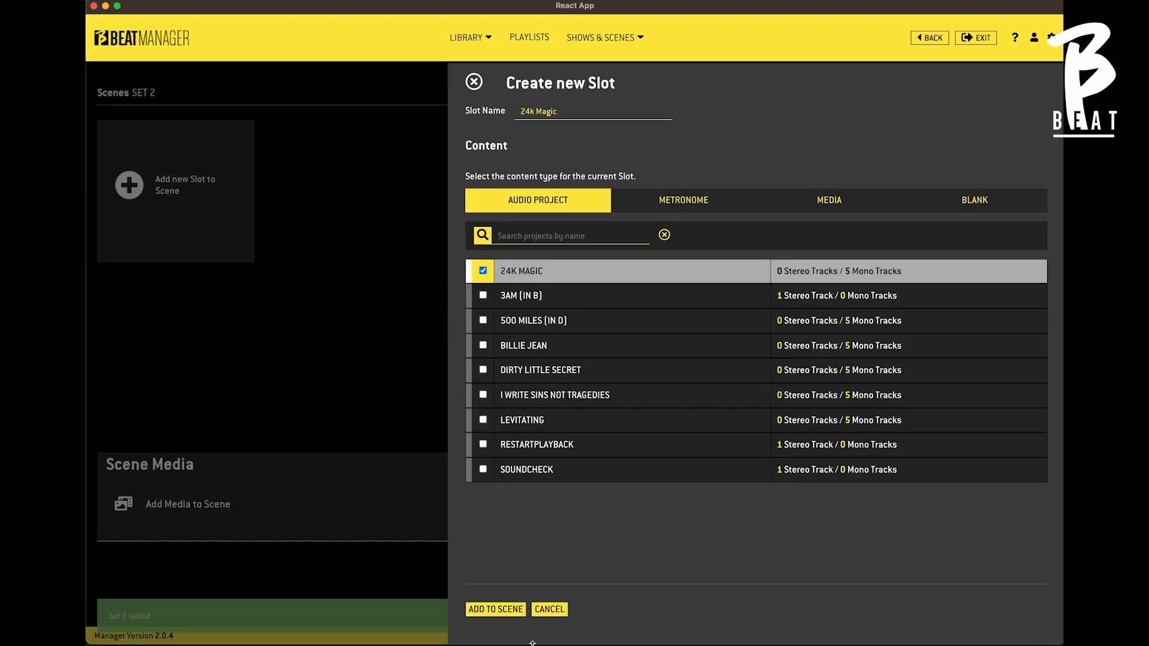
click(505, 609)
click(359, 186)
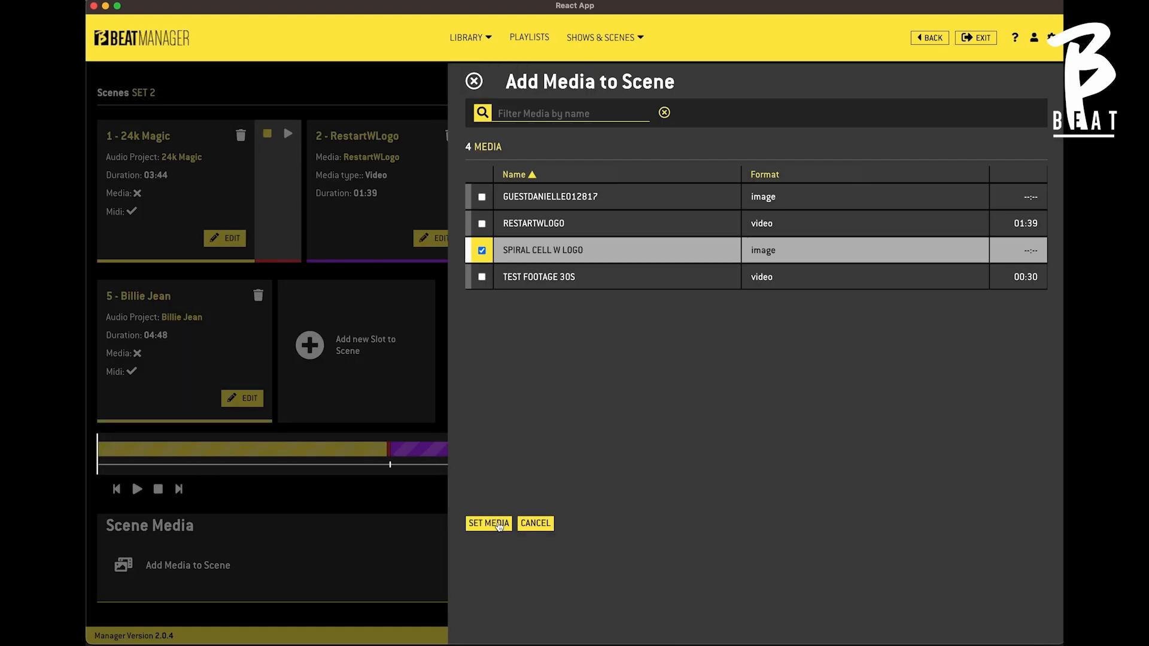
click(489, 524)
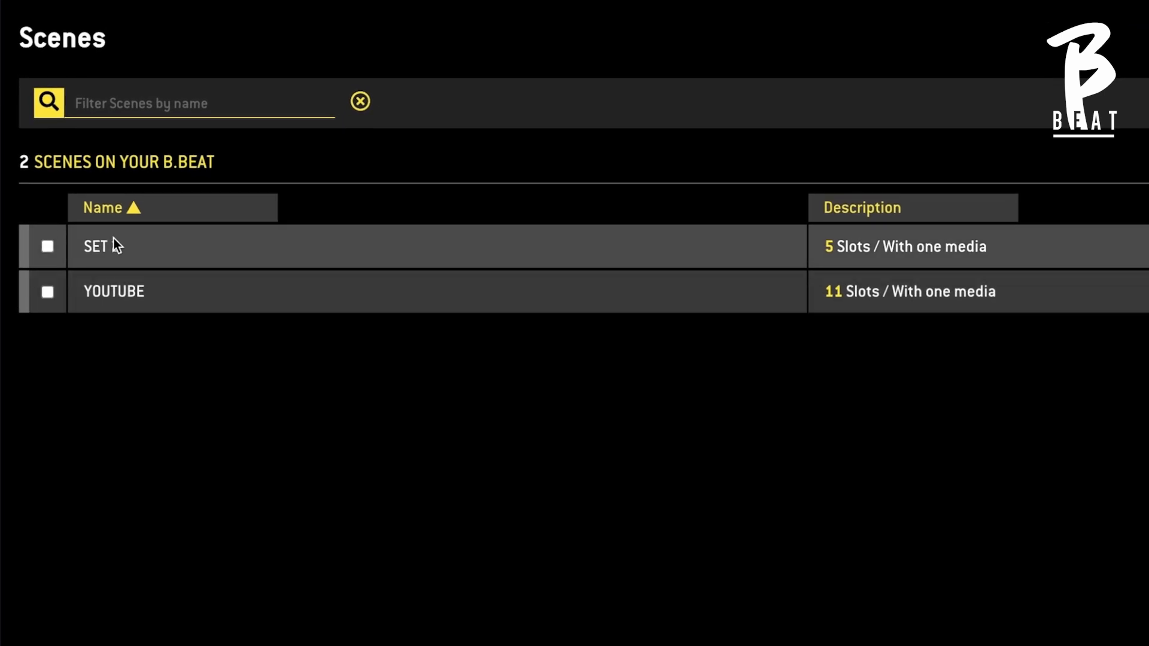
Open the list of shows and create a new show titled with the owner's first name followed by Youtube Amazing Show
click(582, 71)
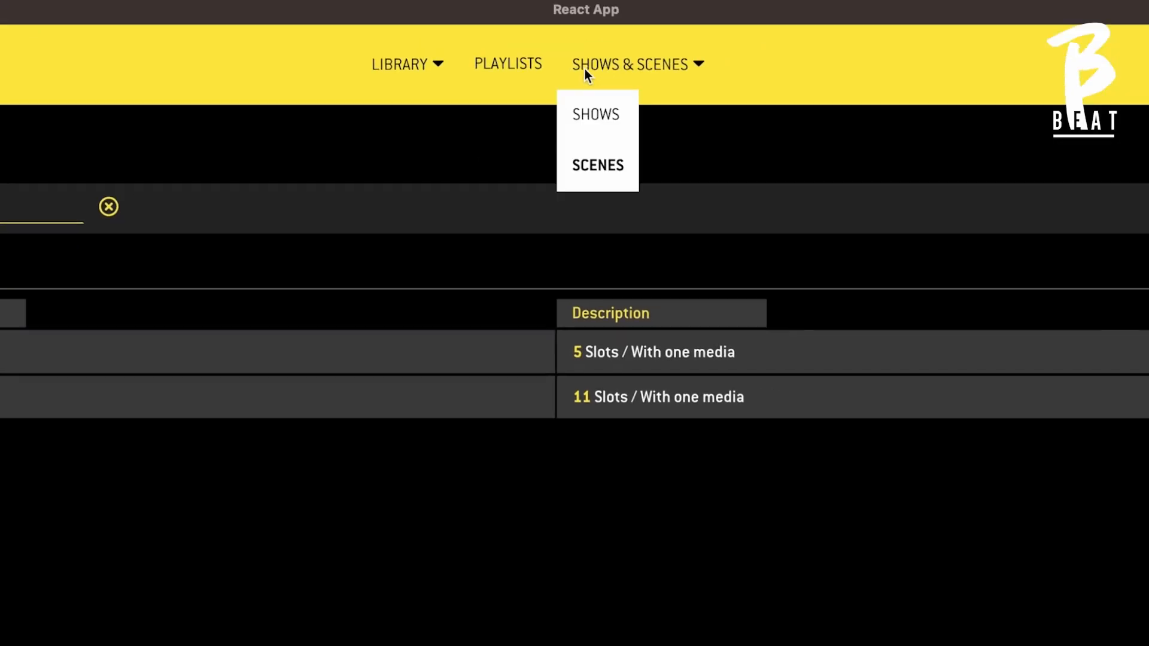
click(584, 67)
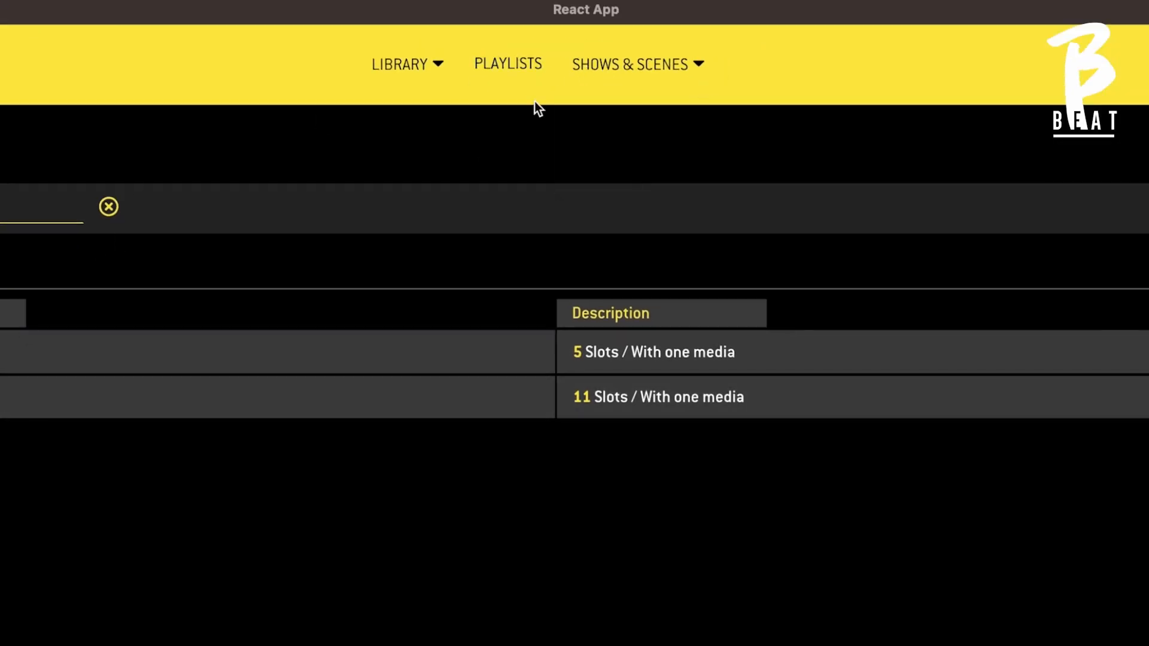
click(602, 119)
click(164, 580)
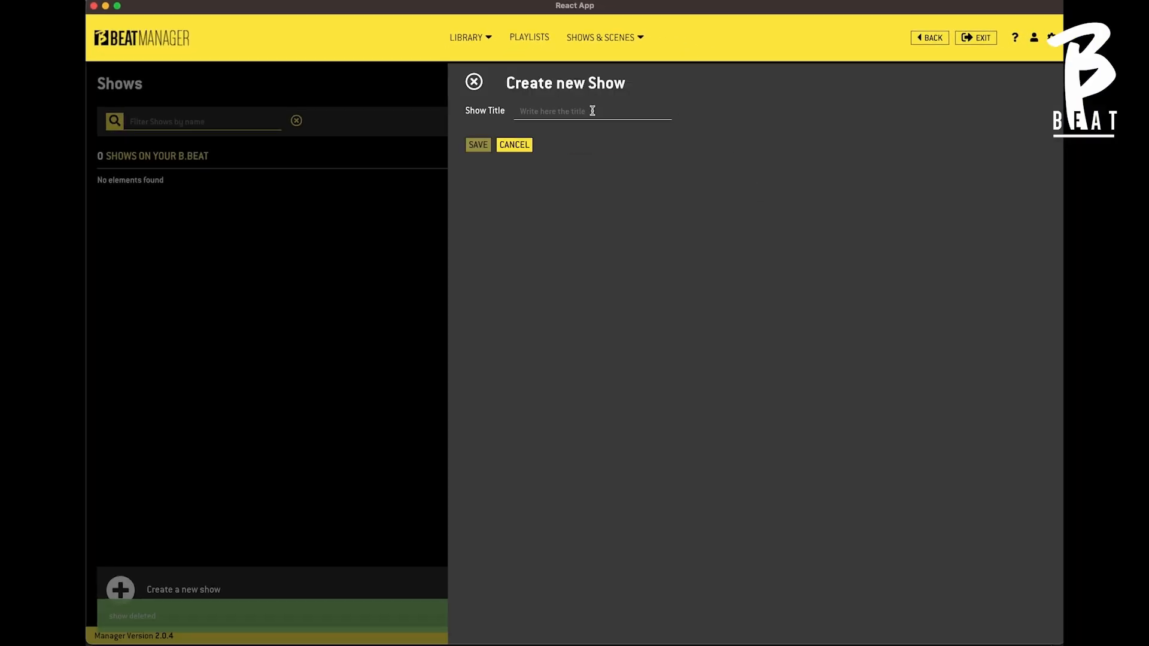
click(593, 111)
text(Sco)
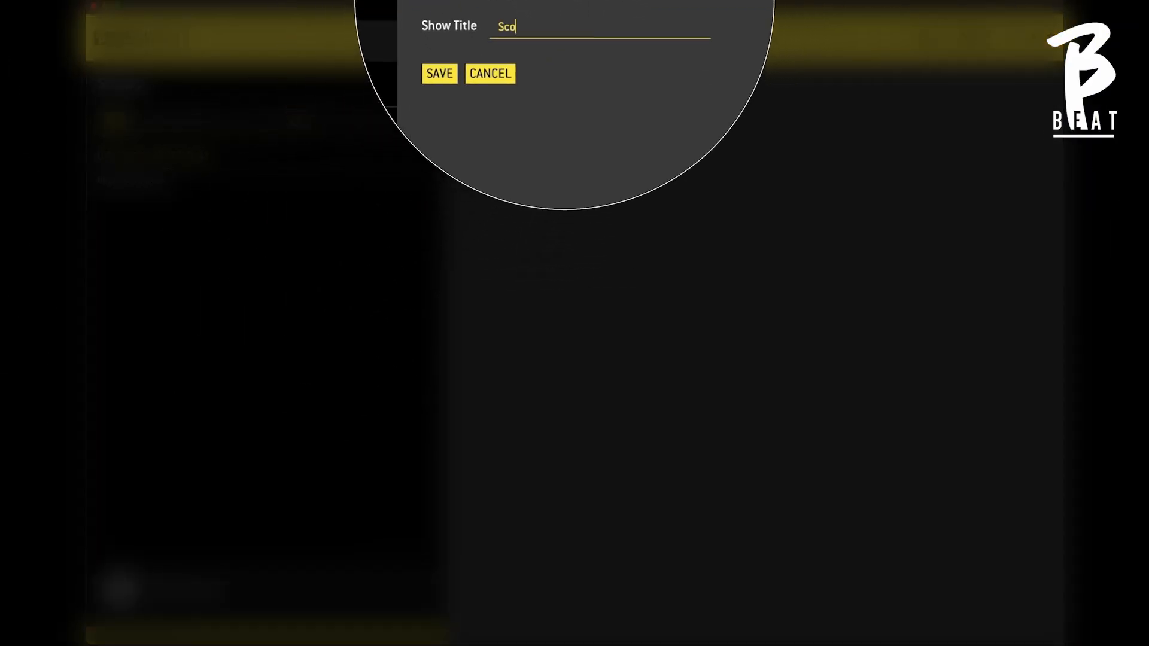
text(tt Uoutube E)
key(BackSpace)
text(Amazing Show)
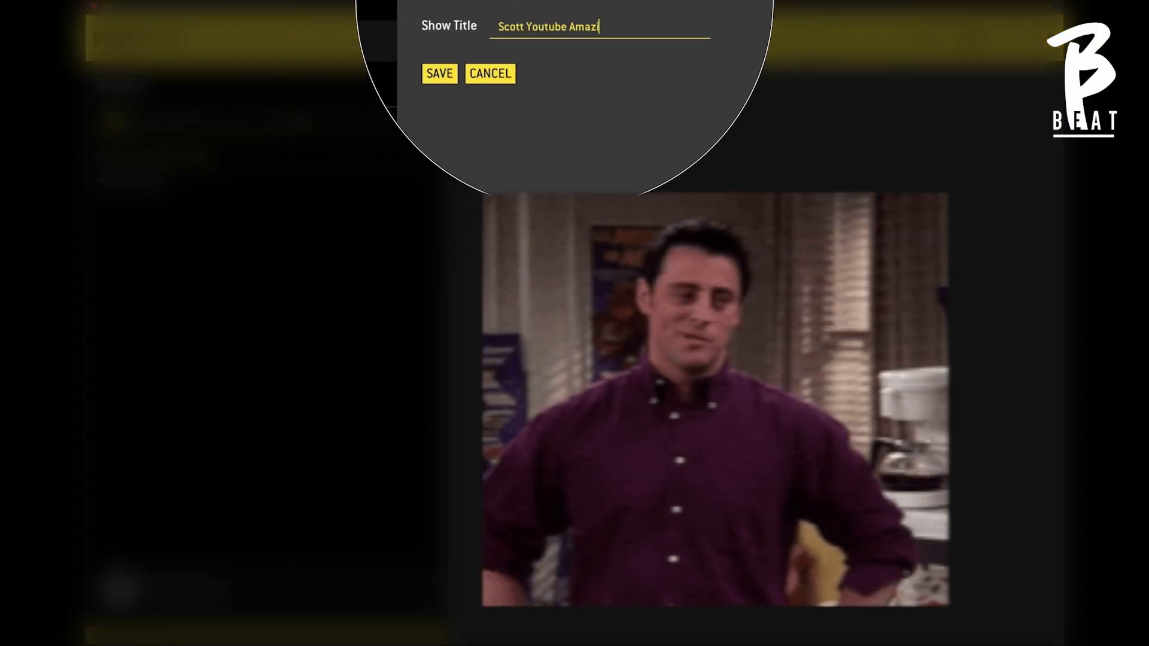
click(439, 74)
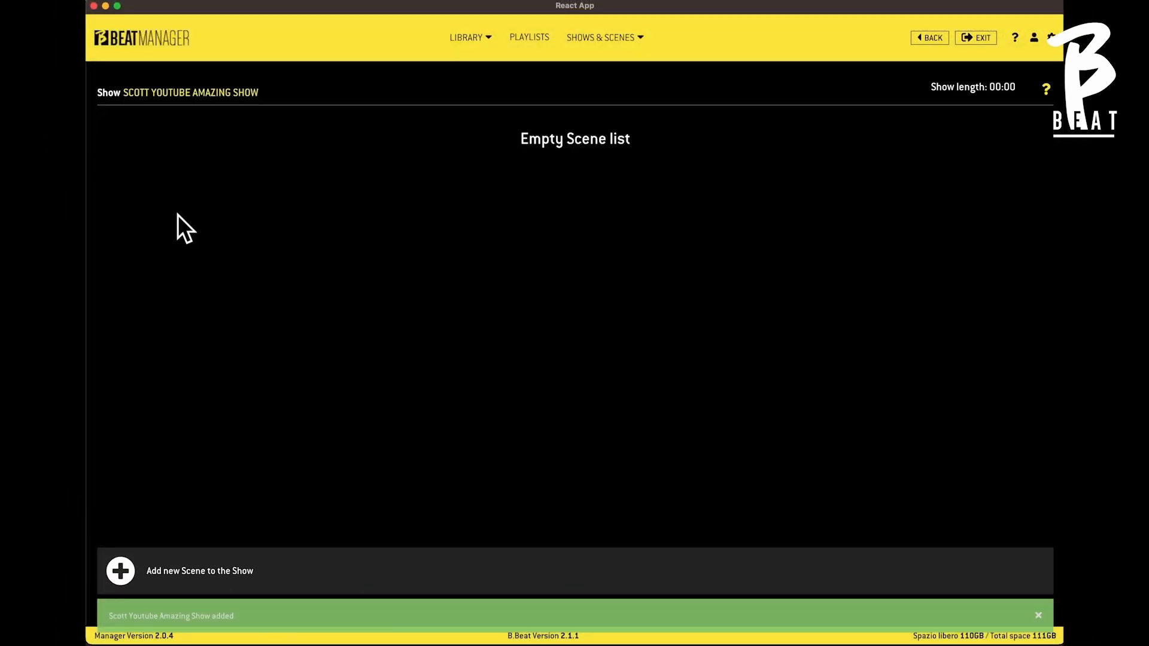
Add the existing scenes Youtube and Set 2 to the new show
click(122, 573)
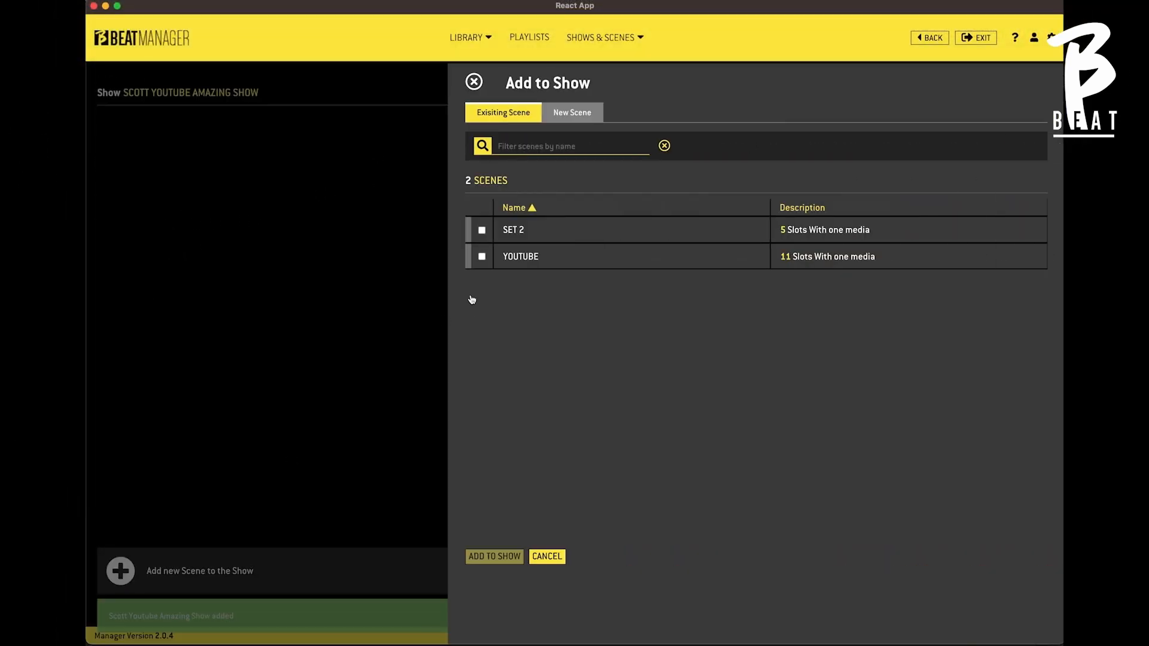
click(482, 257)
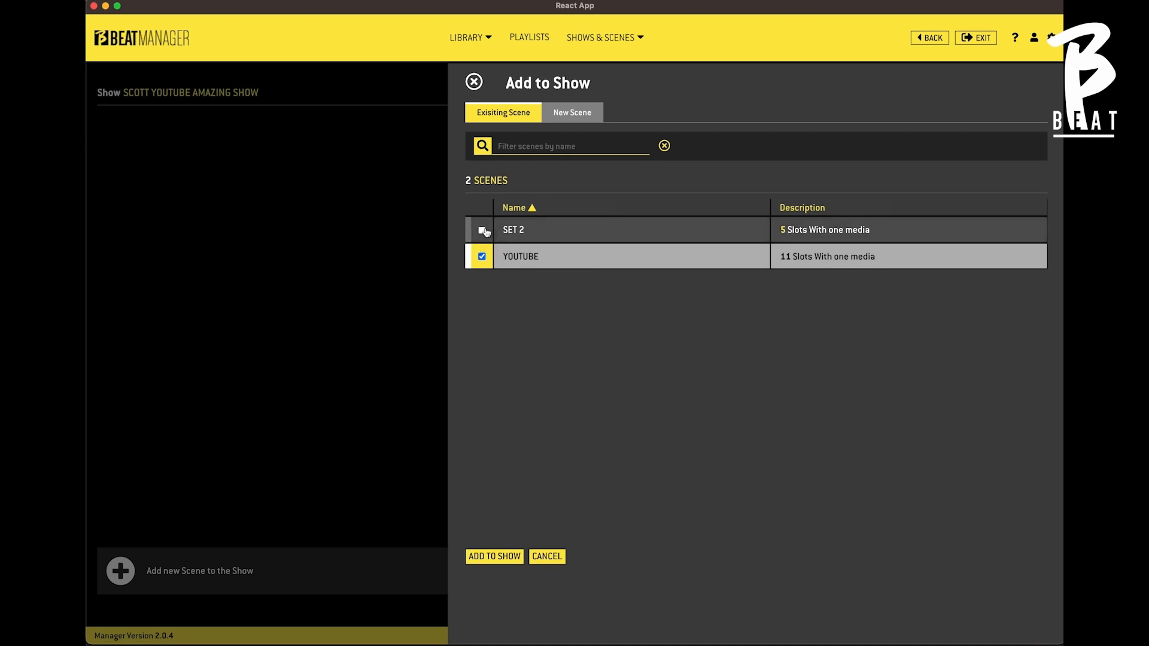
click(481, 232)
click(494, 558)
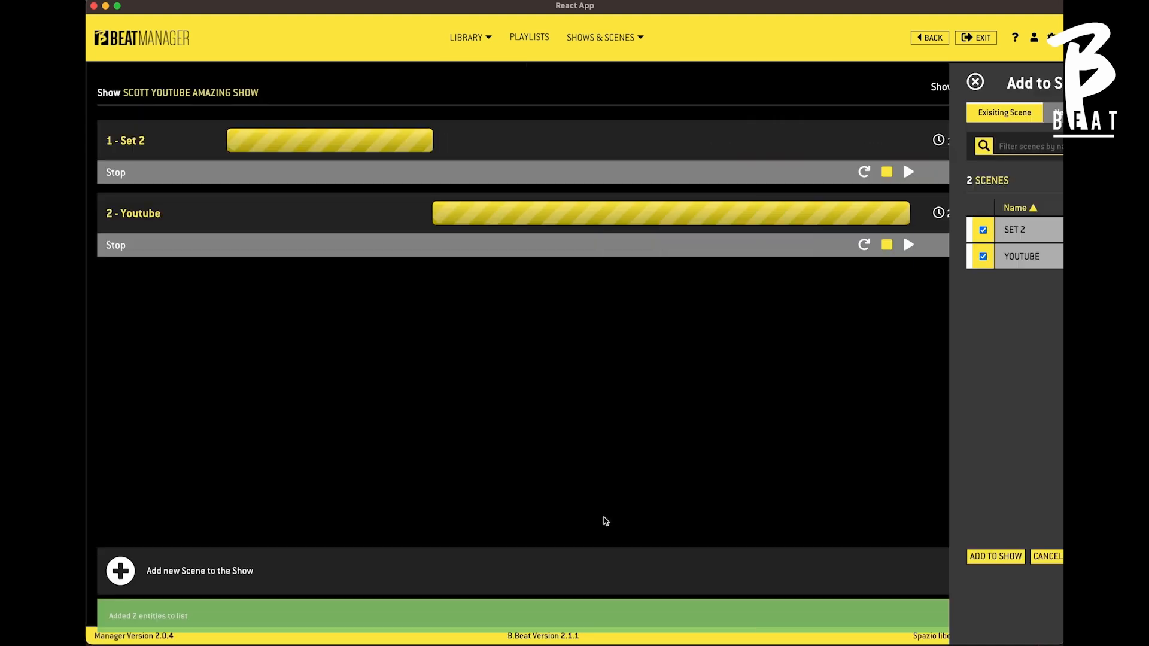
Move the Youtube scene ahead of Set 2 in the show and make it continue automatically into the following scene
drag(254, 221, 256, 140)
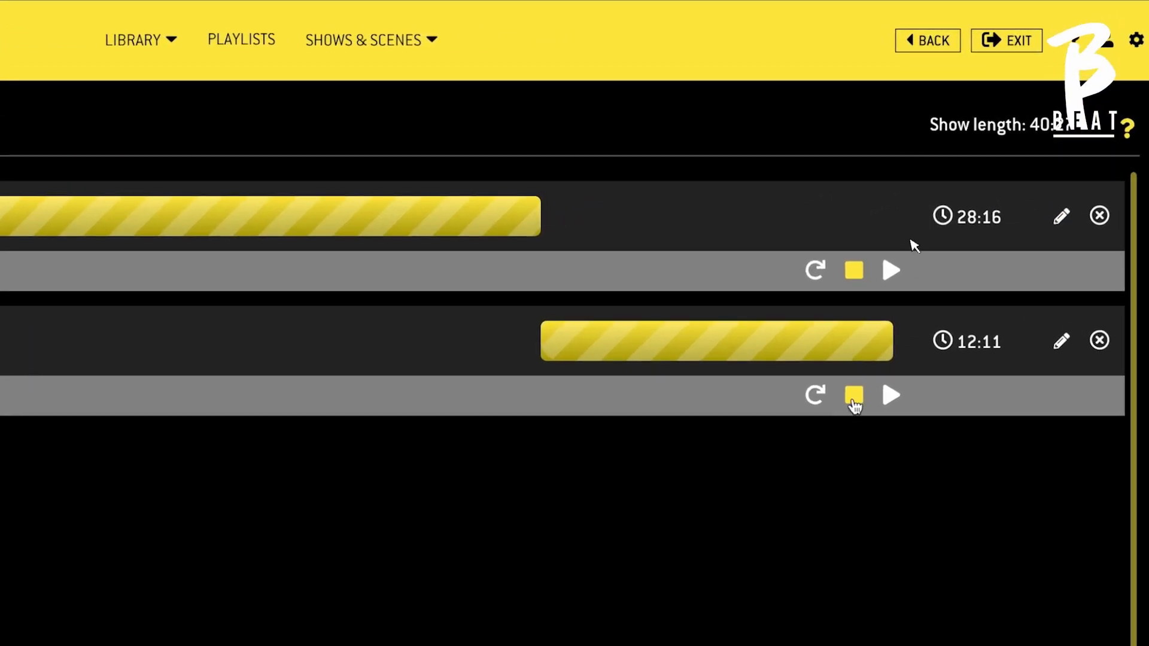
click(891, 271)
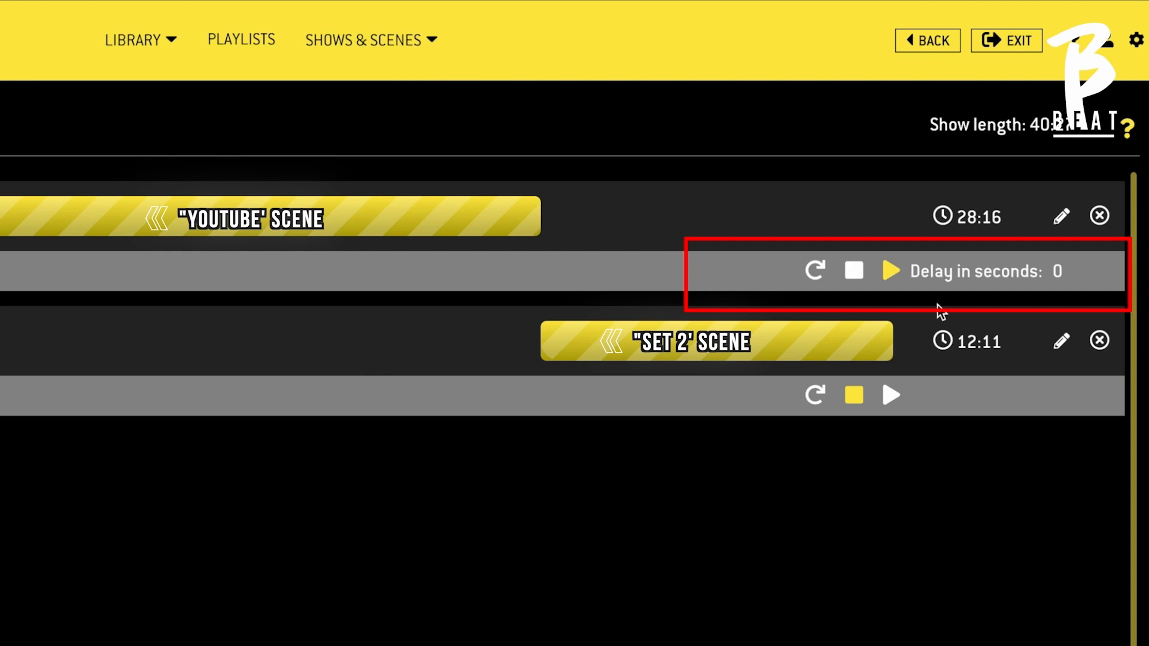